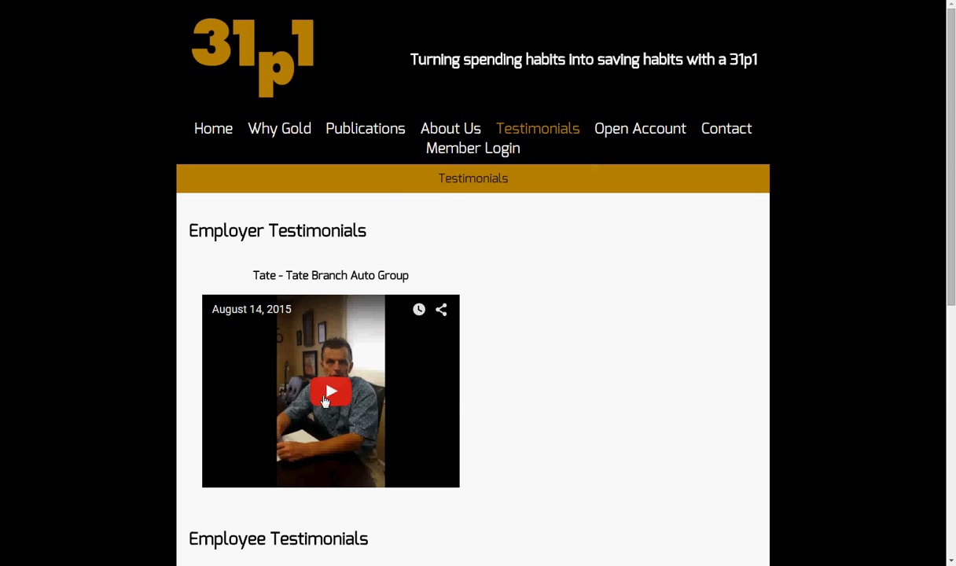
Look over the testimonial videos, then open the Contact page showing the support e-mail and 31Point1, LLC address
{"action": "scroll", "coordinate": [236, 419], "scroll_direction": "down", "scroll_amount": 4}
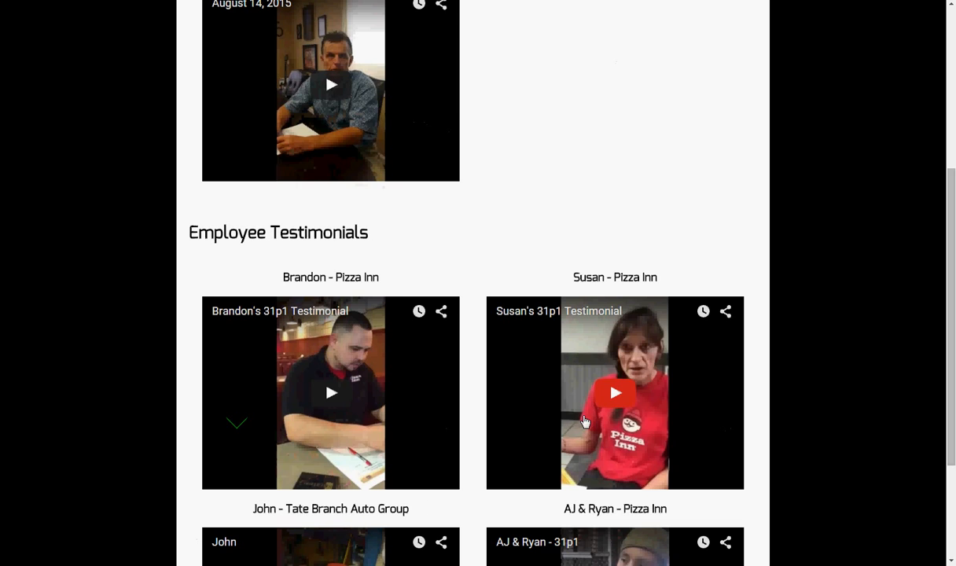
{"action": "scroll", "coordinate": [526, 478], "scroll_direction": "down", "scroll_amount": 2}
{"action": "scroll", "coordinate": [311, 420], "scroll_direction": "up", "scroll_amount": 5}
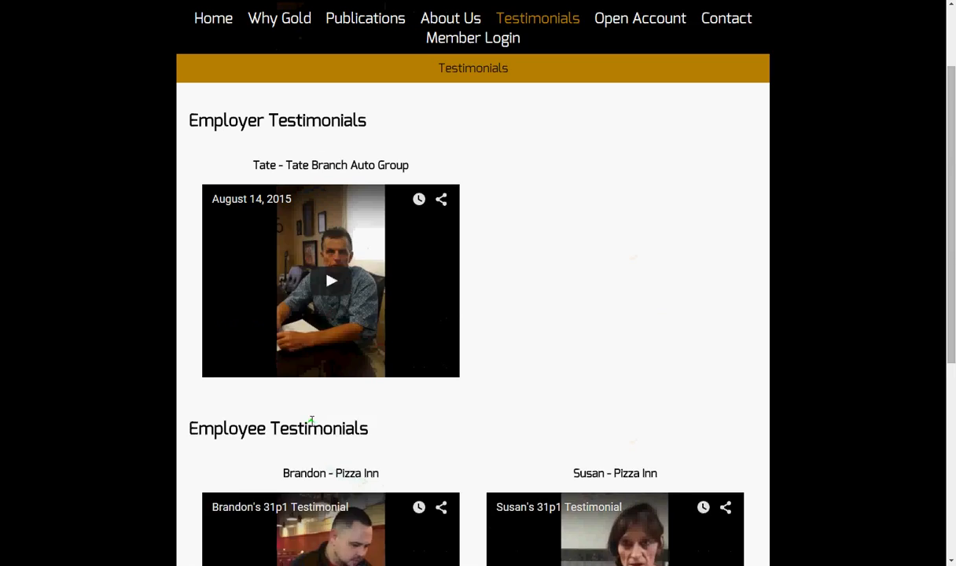
{"action": "scroll", "coordinate": [311, 421], "scroll_direction": "up", "scroll_amount": 2}
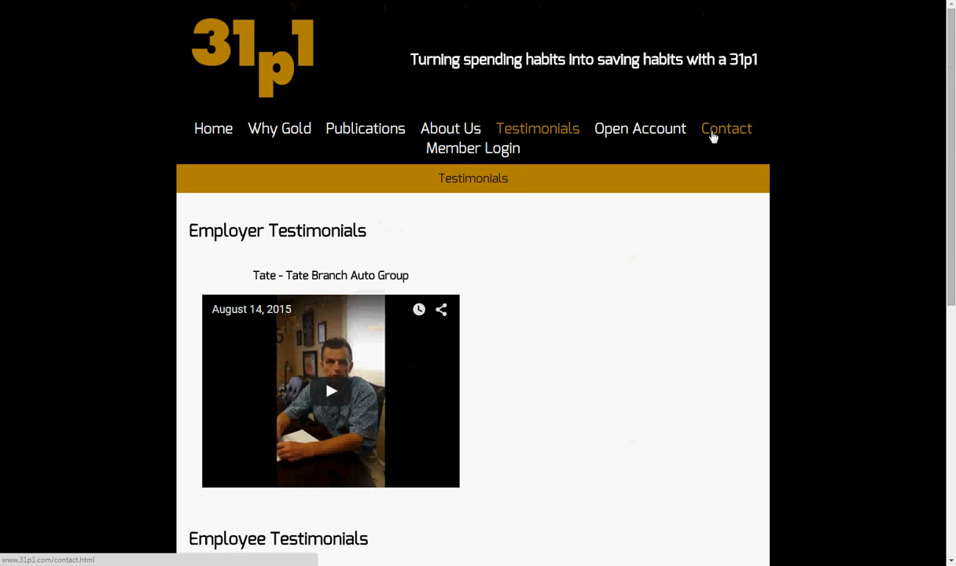
{"action": "left_click", "coordinate": [713, 137]}
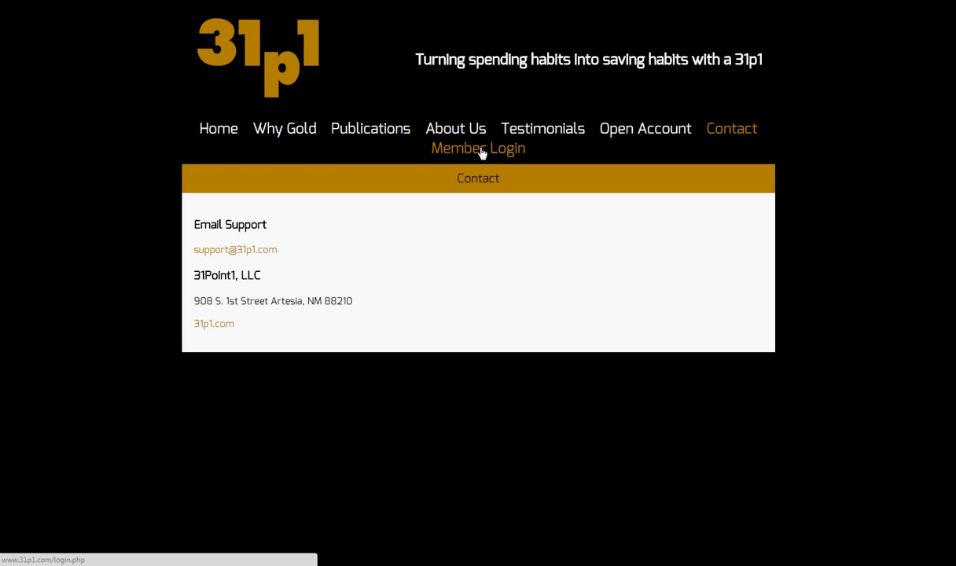
Review the Open Account pricing and subscribe to the Employee Qty 1-50 plan ($1,000 first month, $25 monthly)
{"action": "left_click", "coordinate": [617, 133]}
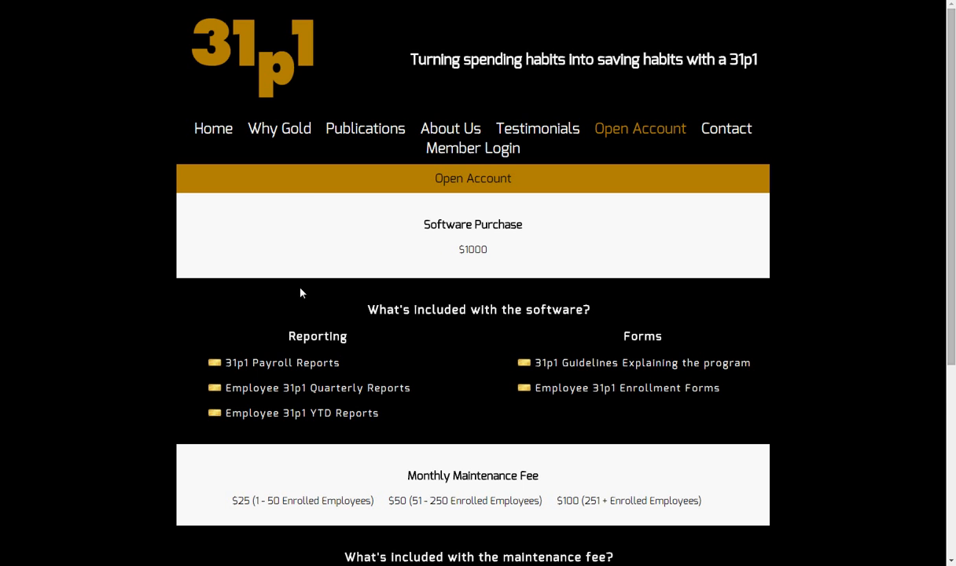
{"action": "scroll", "coordinate": [258, 301], "scroll_direction": "down", "scroll_amount": 1}
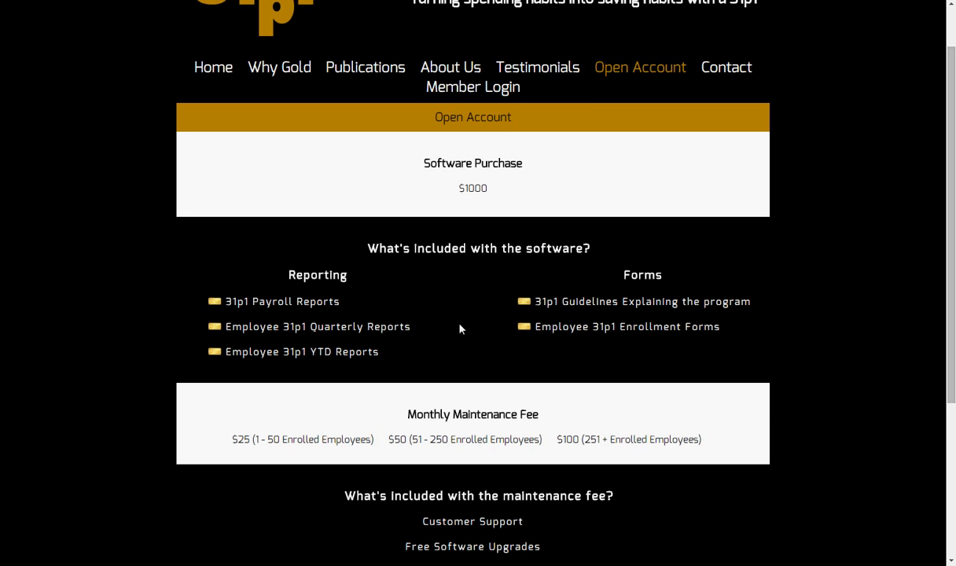
{"action": "scroll", "coordinate": [460, 328], "scroll_direction": "down", "scroll_amount": 2}
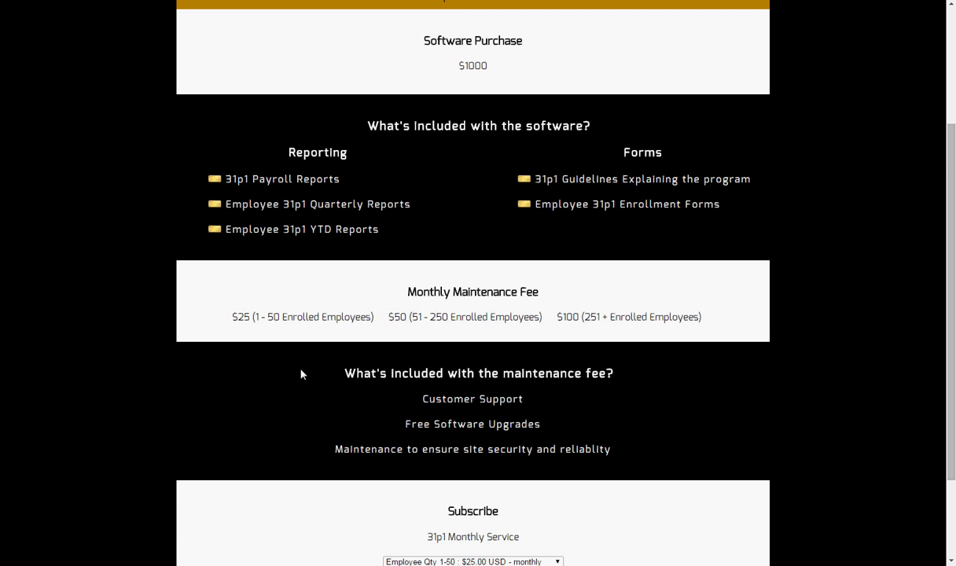
{"action": "scroll", "coordinate": [301, 375], "scroll_direction": "down", "scroll_amount": 1}
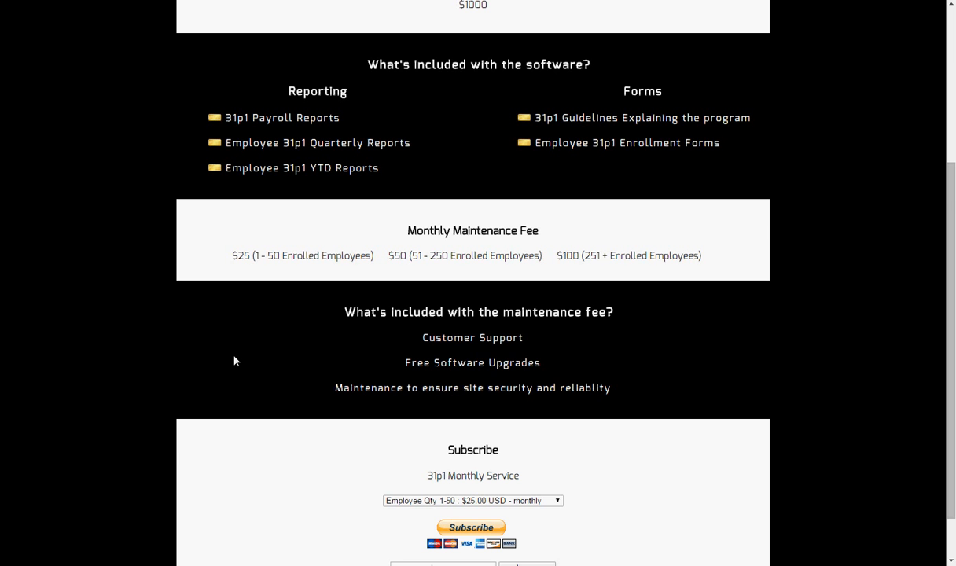
{"action": "scroll", "coordinate": [234, 360], "scroll_direction": "down", "scroll_amount": 1}
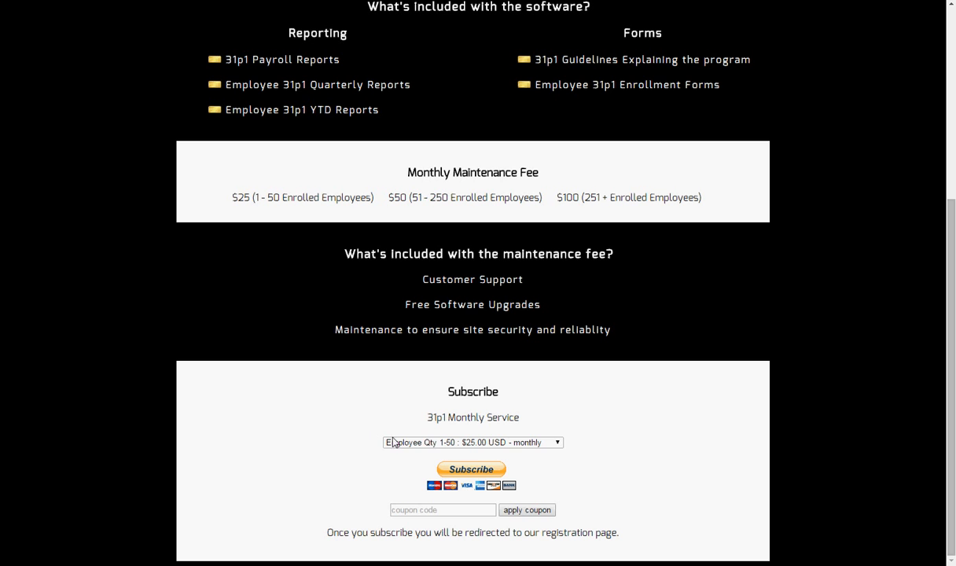
{"action": "left_click", "coordinate": [559, 445]}
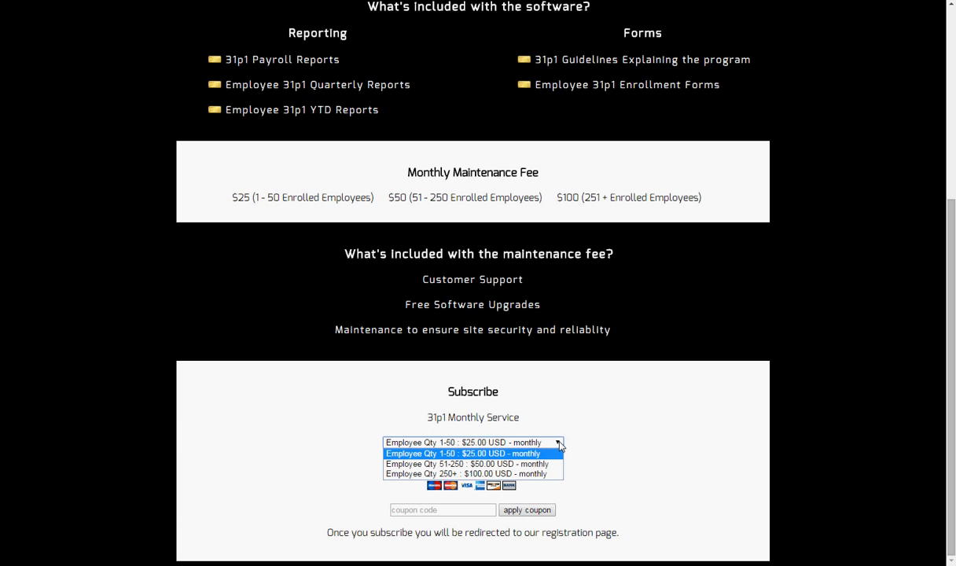
{"action": "left_click", "coordinate": [559, 445]}
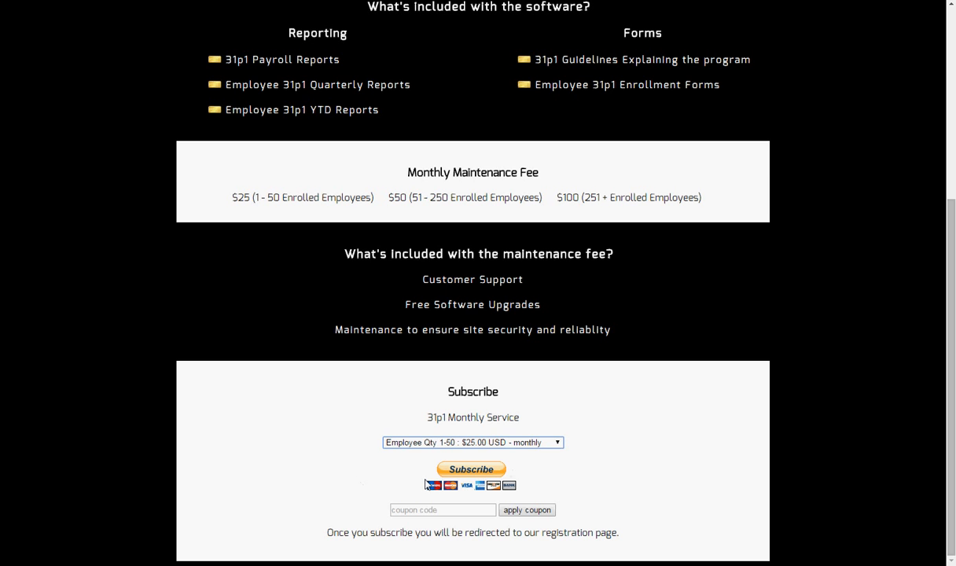
{"action": "left_click", "coordinate": [468, 470]}
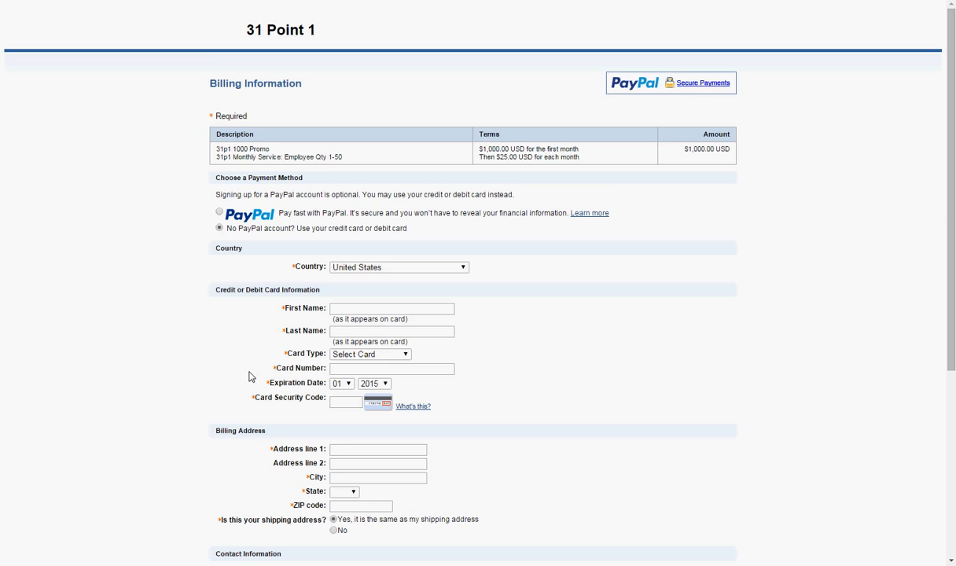
{"action": "scroll", "coordinate": [249, 377], "scroll_direction": "down", "scroll_amount": 1}
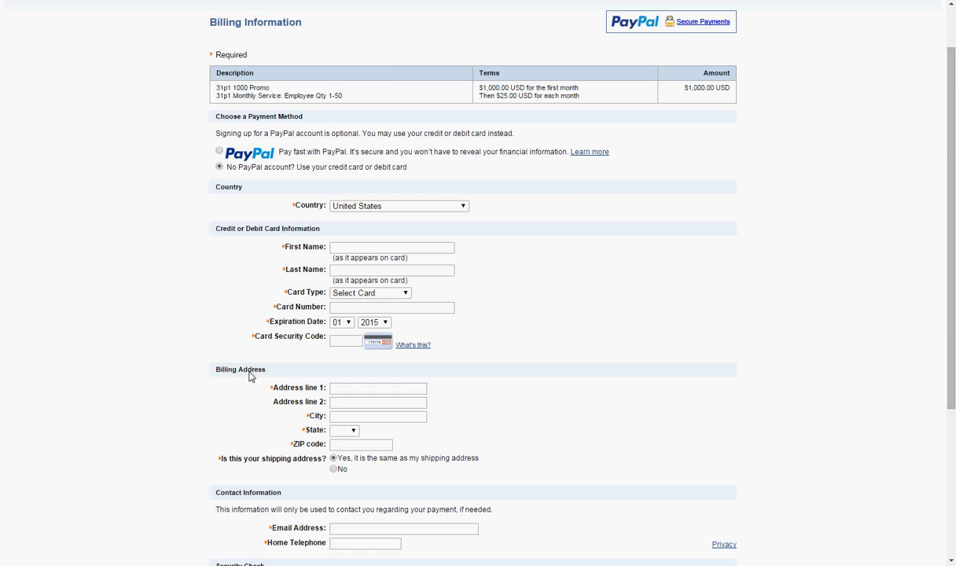
{"action": "scroll", "coordinate": [250, 376], "scroll_direction": "down", "scroll_amount": 2}
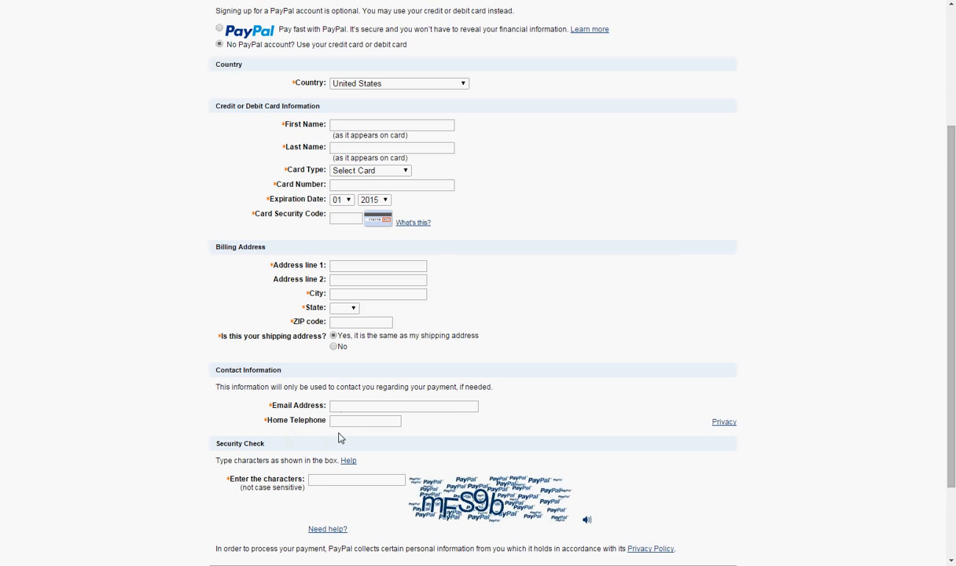
{"action": "scroll", "coordinate": [251, 428], "scroll_direction": "down", "scroll_amount": 1}
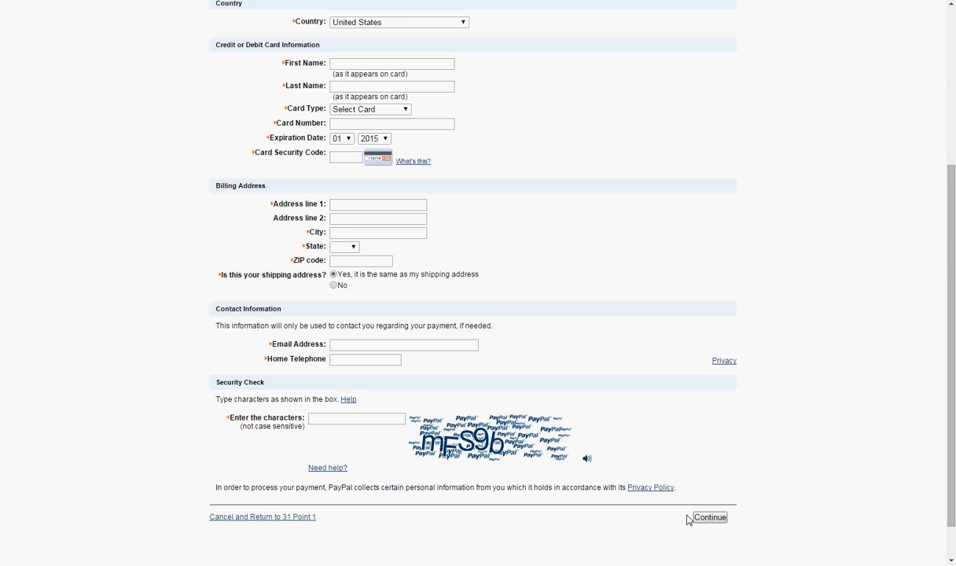
{"action": "scroll", "coordinate": [319, 440], "scroll_direction": "up", "scroll_amount": 3}
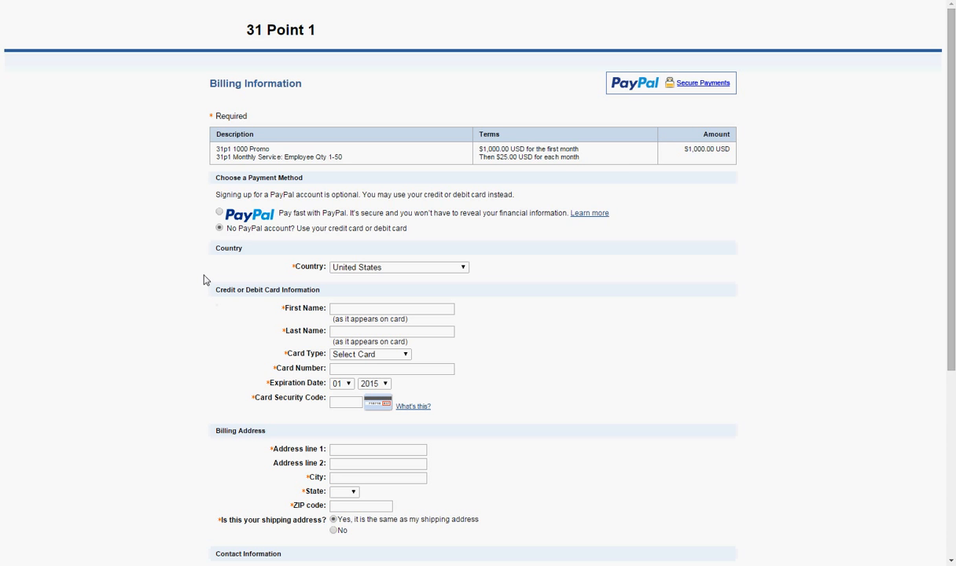
{"action": "key", "text": "alt+Left"}
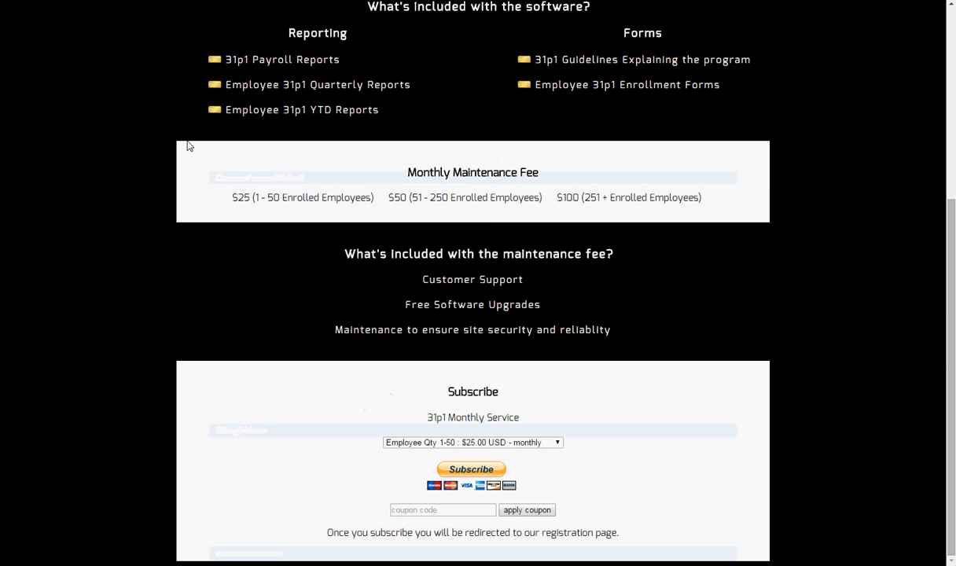
{"action": "scroll", "coordinate": [480, 250], "scroll_direction": "up", "scroll_amount": 4}
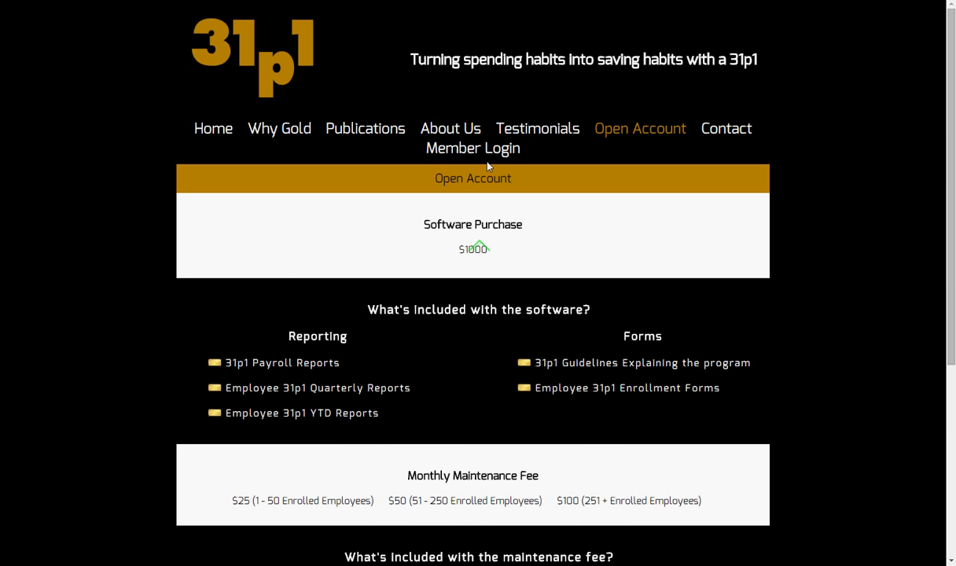
Log in through Member Login with the demo account's e-mail and password to reach the Dashboard
{"action": "left_click", "coordinate": [464, 147]}
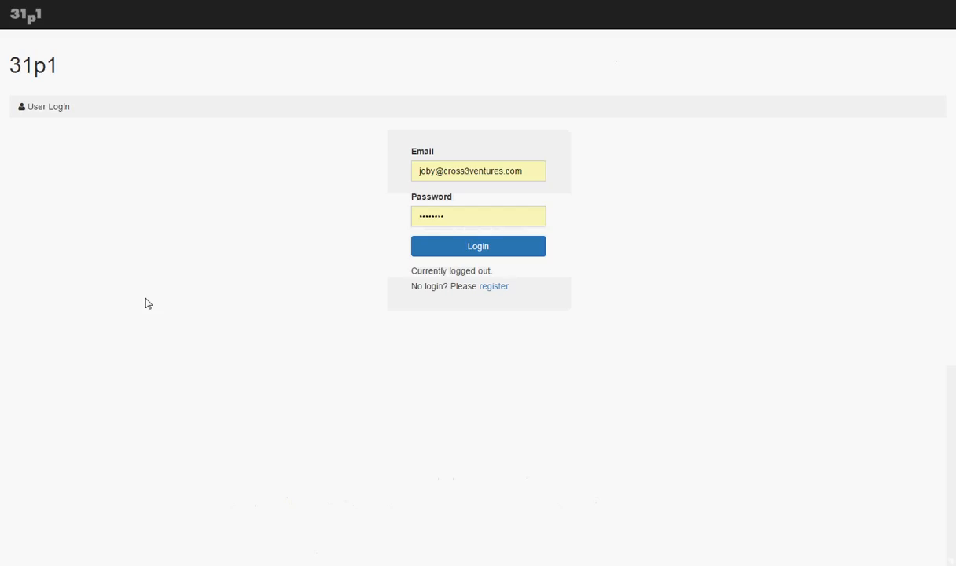
{"action": "left_click", "coordinate": [522, 171]}
{"action": "key", "text": "BackSpace"}
{"action": "key", "text": "BackSpace"}
{"action": "key", "text": "BackSpace"}
{"action": "key", "text": "BackSpace"}
{"action": "key", "text": "BackSpace"}
{"action": "key", "text": "BackSpace"}
{"action": "key", "text": "BackSpace"}
{"action": "key", "text": "BackSpace"}
{"action": "key", "text": "BackSpace"}
{"action": "key", "text": "BackSpace"}
{"action": "key", "text": "BackSpace"}
{"action": "key", "text": "BackSpace"}
{"action": "key", "text": "BackSpace"}
{"action": "key", "text": "BackSpace"}
{"action": "key", "text": "BackSpace"}
{"action": "key", "text": "BackSpace"}
{"action": "key", "text": "BackSpace"}
{"action": "key", "text": "BackSpace"}
{"action": "key", "text": "BackSpace"}
{"action": "key", "text": "BackSpace"}
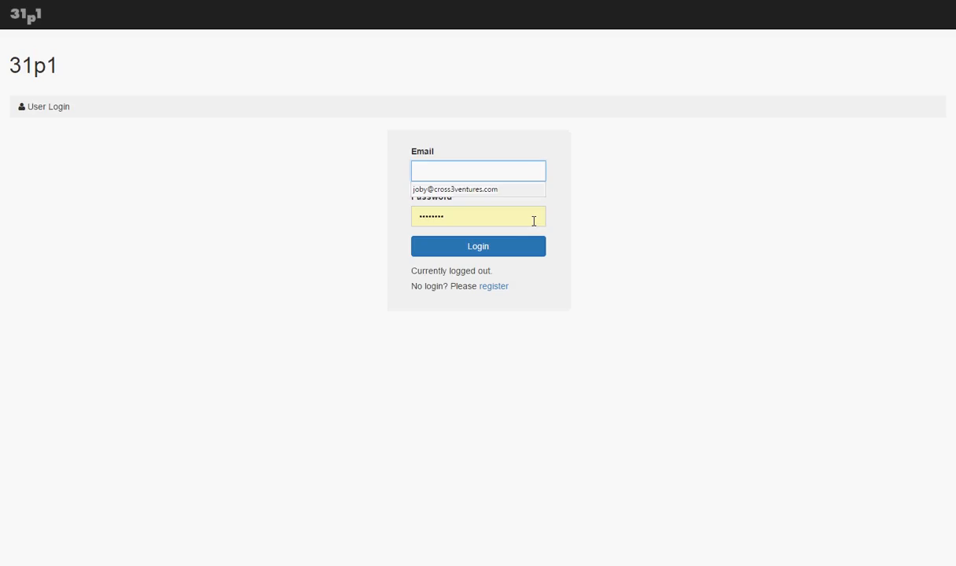
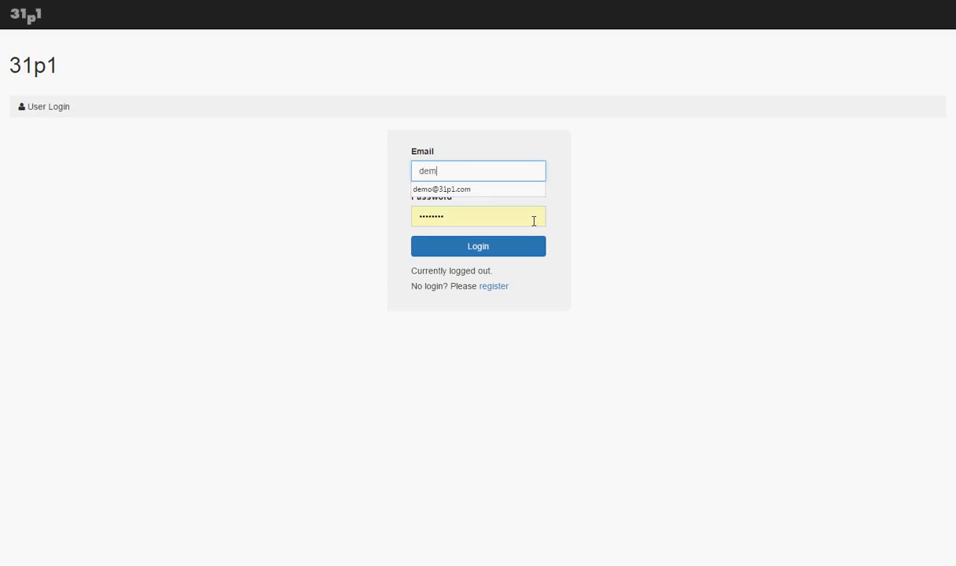
{"action": "key", "text": "Tab"}
{"action": "key", "text": "BackSpace"}
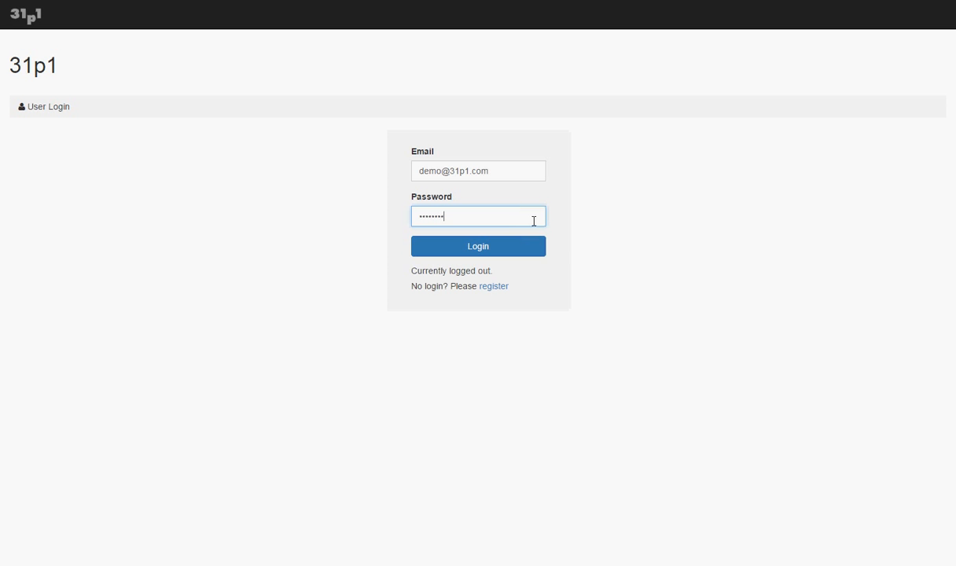
{"action": "key", "text": "Return"}
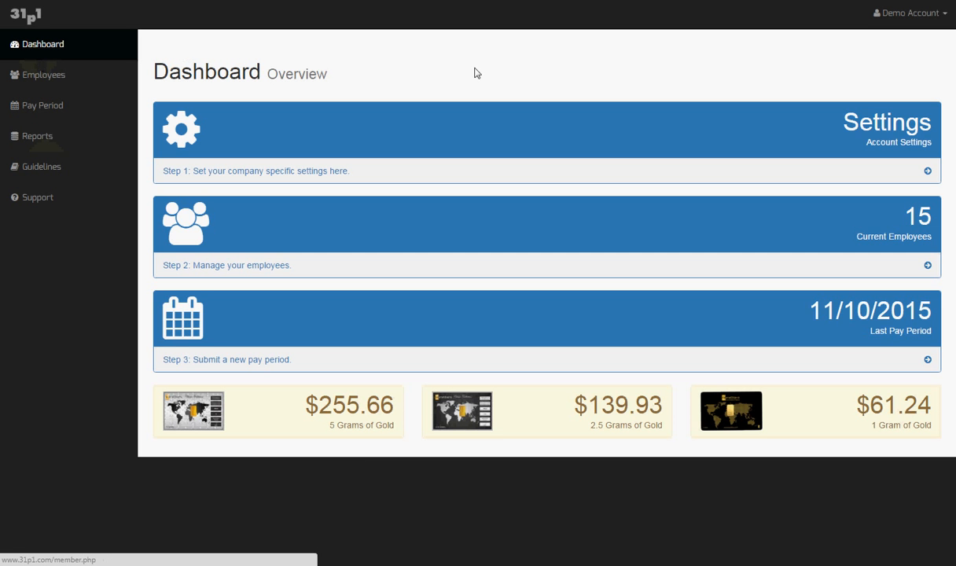
{"action": "left_click", "coordinate": [901, 19]}
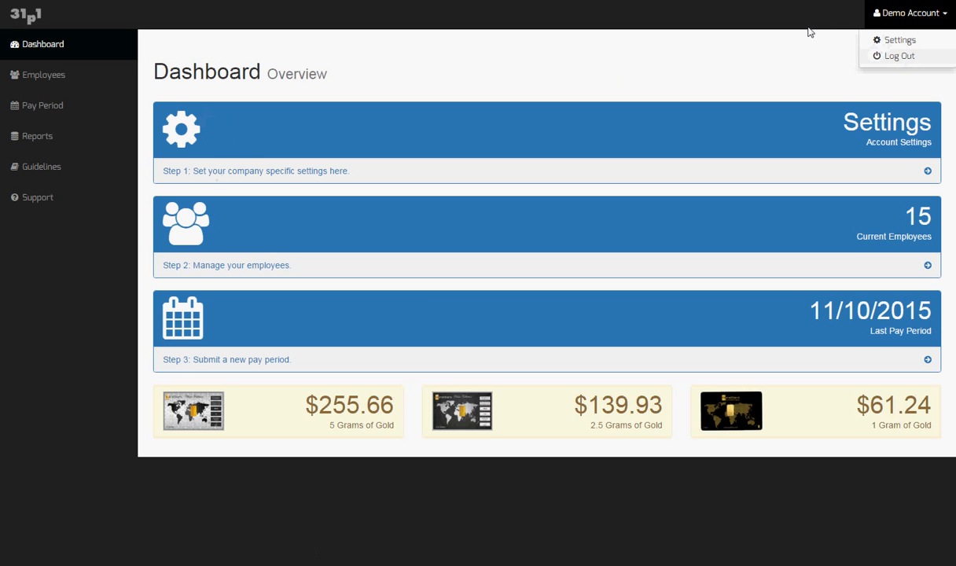
{"action": "left_click", "coordinate": [268, 132]}
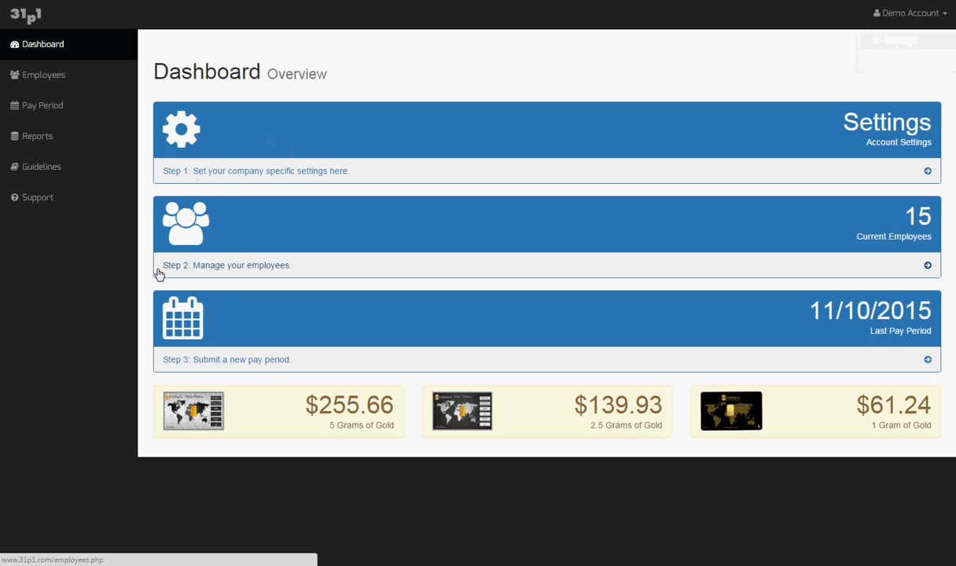
{"action": "left_click", "coordinate": [233, 175]}
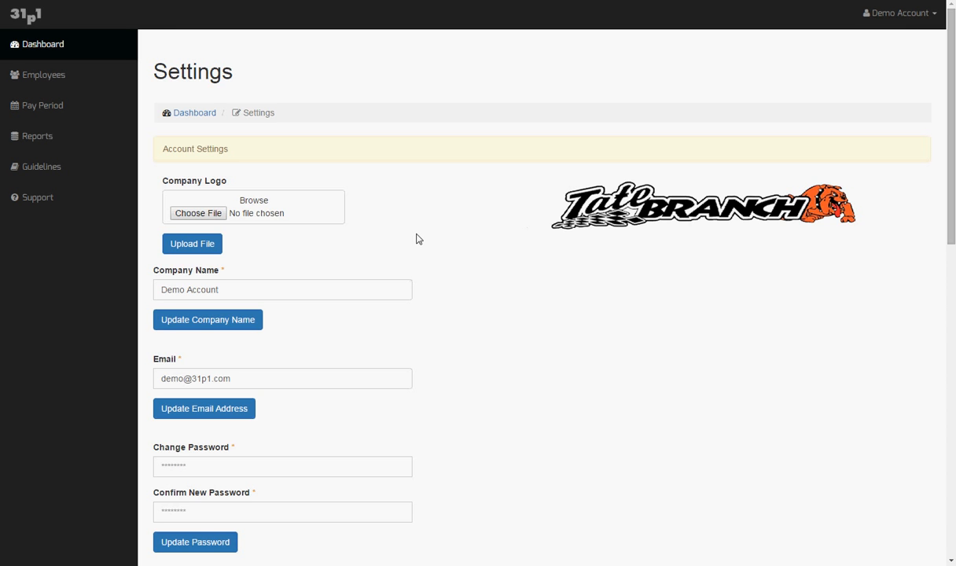
{"action": "scroll", "coordinate": [214, 283], "scroll_direction": "down", "scroll_amount": 1}
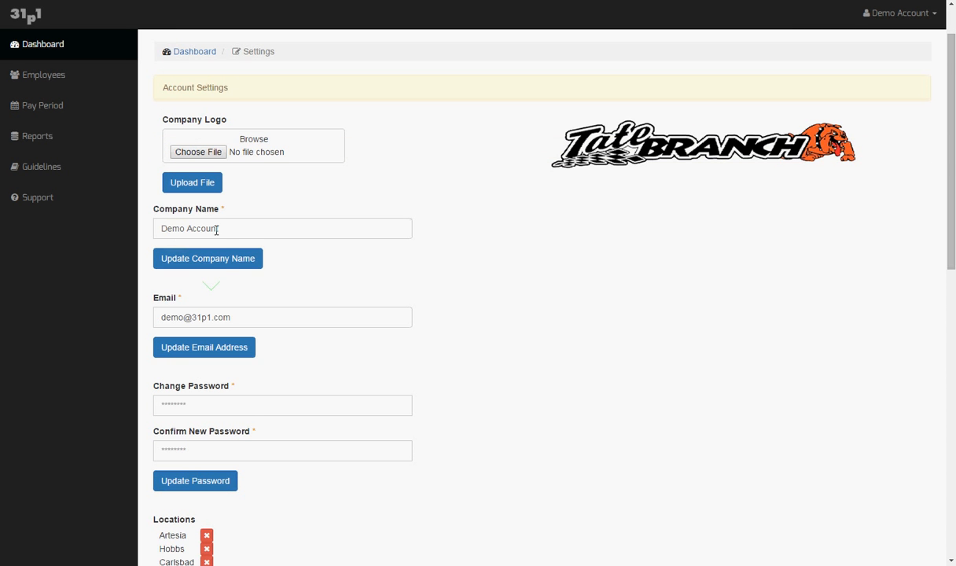
{"action": "scroll", "coordinate": [308, 311], "scroll_direction": "down", "scroll_amount": 1}
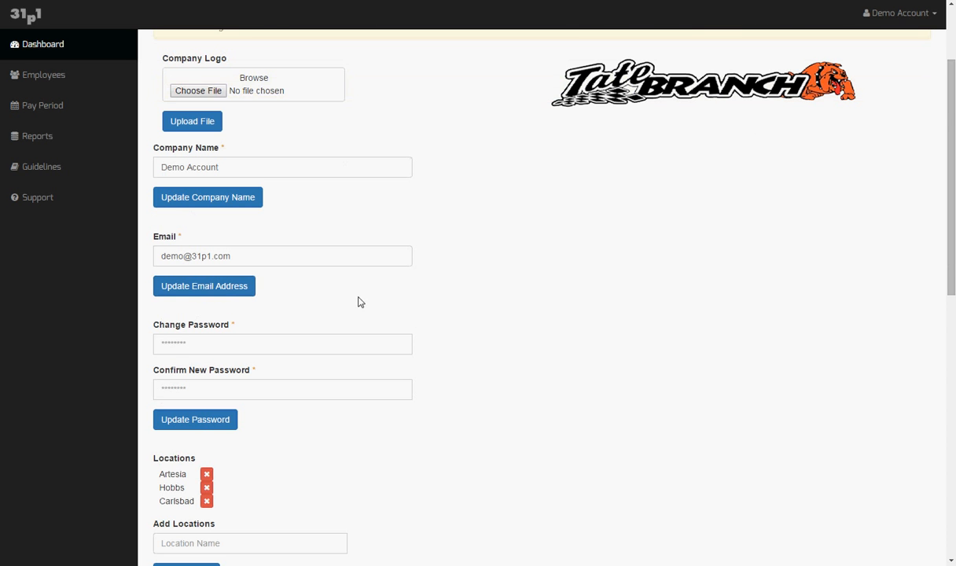
{"action": "scroll", "coordinate": [358, 302], "scroll_direction": "down", "scroll_amount": 2}
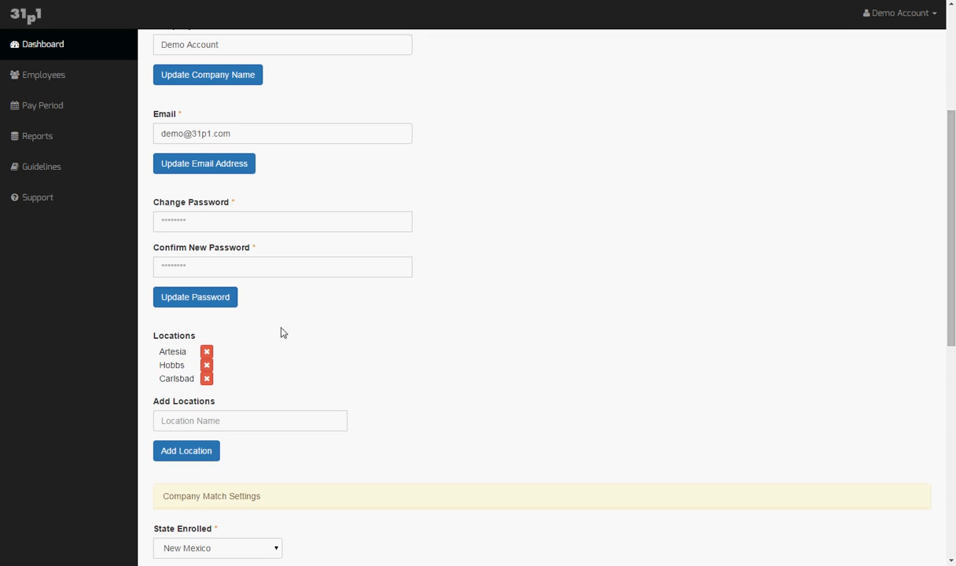
{"action": "scroll", "coordinate": [291, 350], "scroll_direction": "down", "scroll_amount": 2}
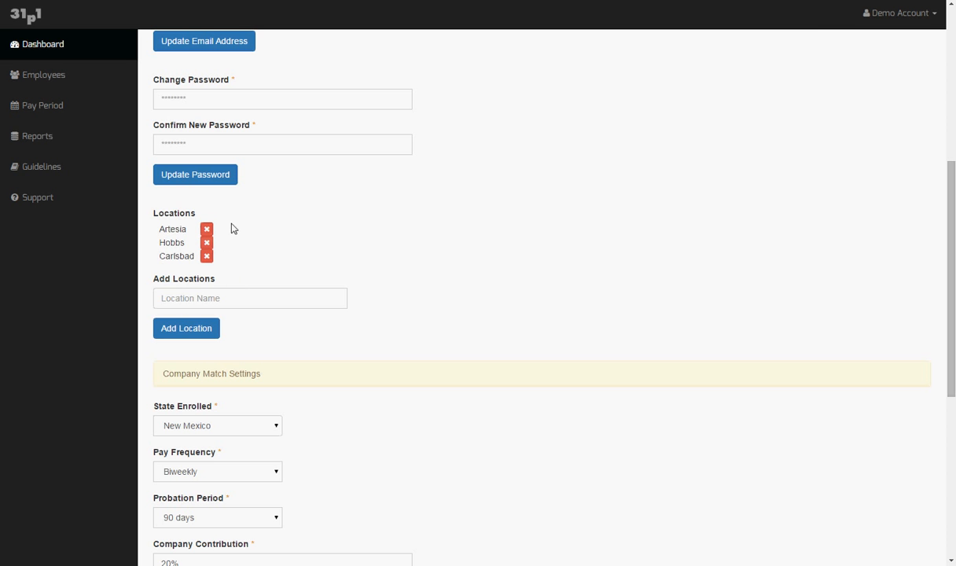
{"action": "scroll", "coordinate": [193, 211], "scroll_direction": "up", "scroll_amount": 3}
{"action": "scroll", "coordinate": [193, 212], "scroll_direction": "down", "scroll_amount": 3}
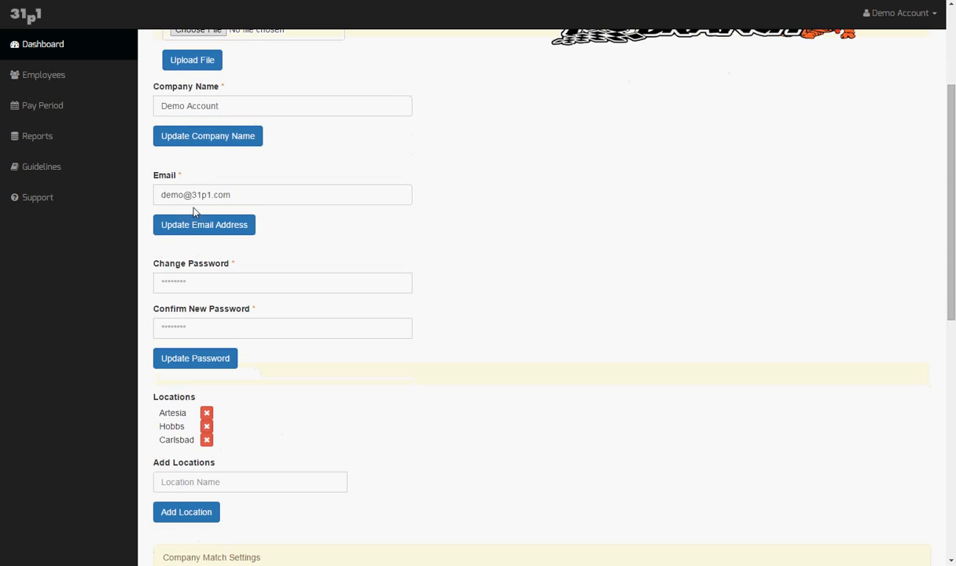
{"action": "scroll", "coordinate": [193, 209], "scroll_direction": "down", "scroll_amount": 1}
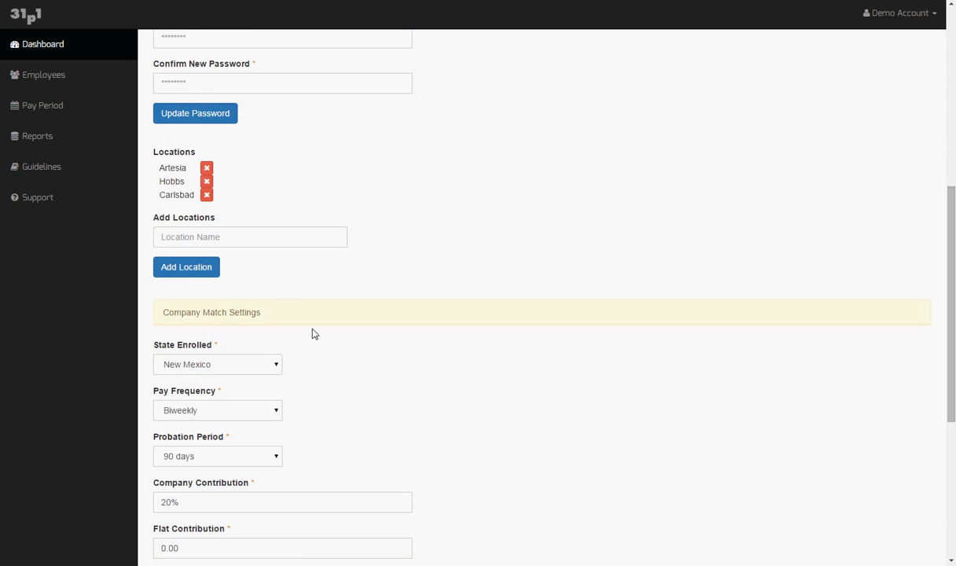
{"action": "scroll", "coordinate": [312, 334], "scroll_direction": "down", "scroll_amount": 1}
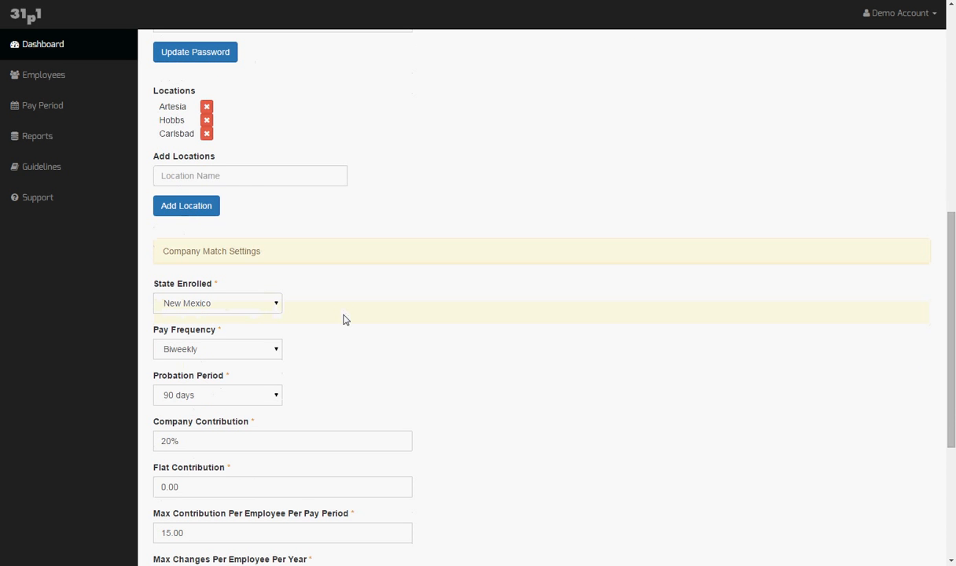
{"action": "scroll", "coordinate": [344, 319], "scroll_direction": "down", "scroll_amount": 1}
{"action": "scroll", "coordinate": [344, 319], "scroll_direction": "down", "scroll_amount": 1}
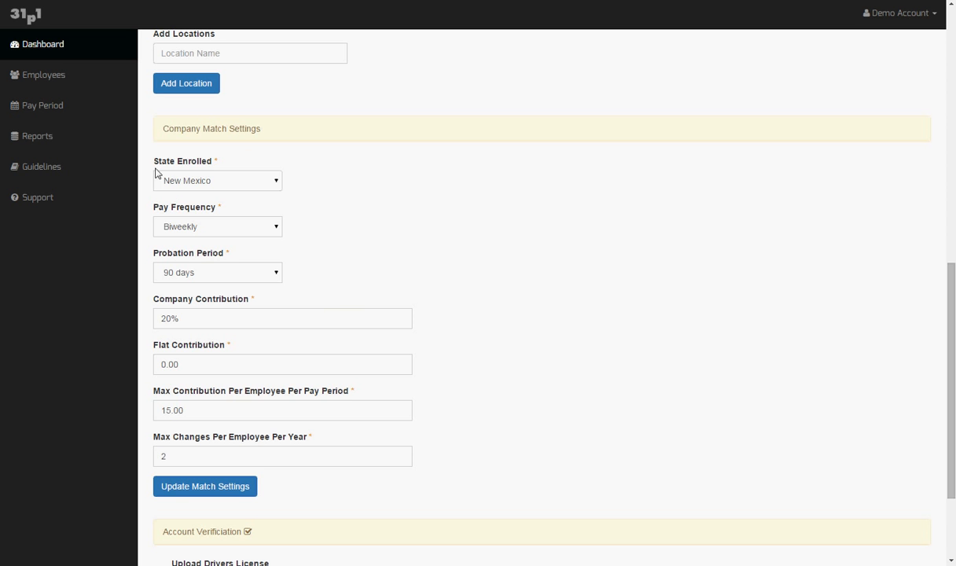
{"action": "left_click", "coordinate": [275, 227]}
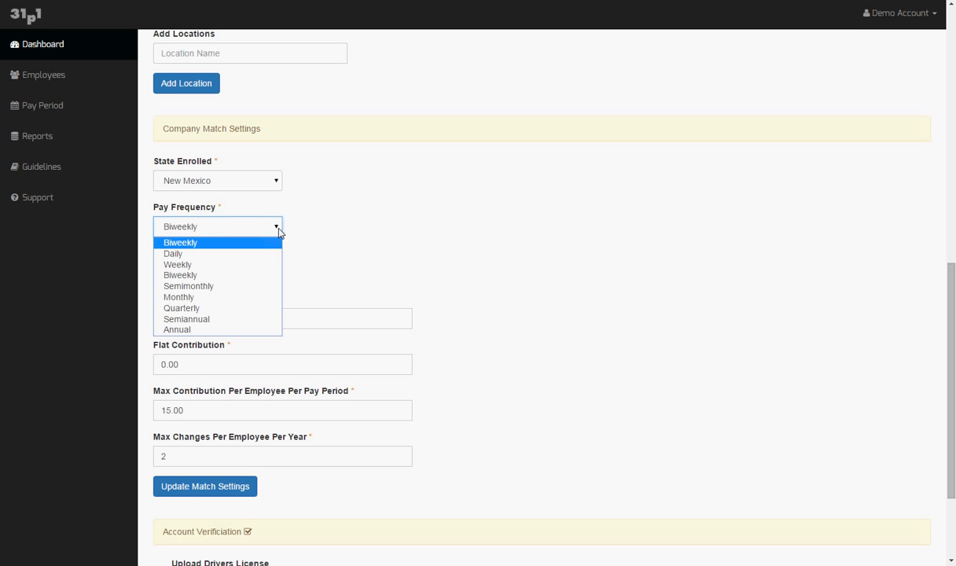
{"action": "left_click", "coordinate": [278, 229]}
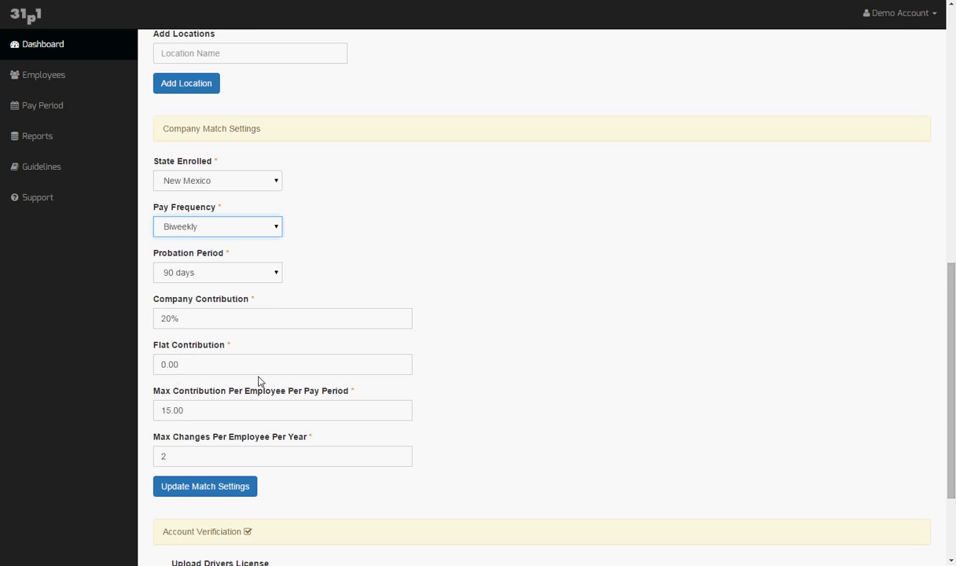
{"action": "scroll", "coordinate": [248, 362], "scroll_direction": "down", "scroll_amount": 1}
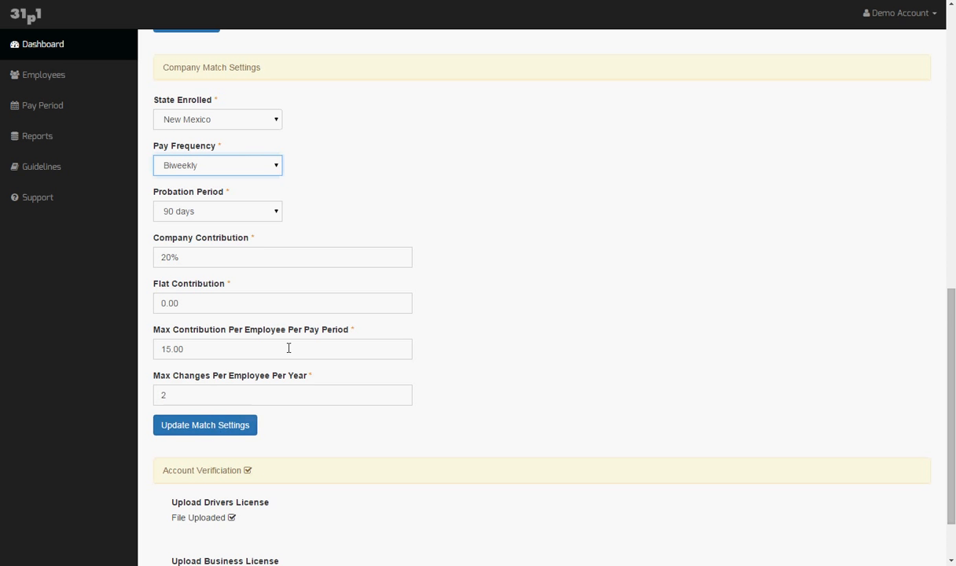
{"action": "scroll", "coordinate": [337, 389], "scroll_direction": "down", "scroll_amount": 2}
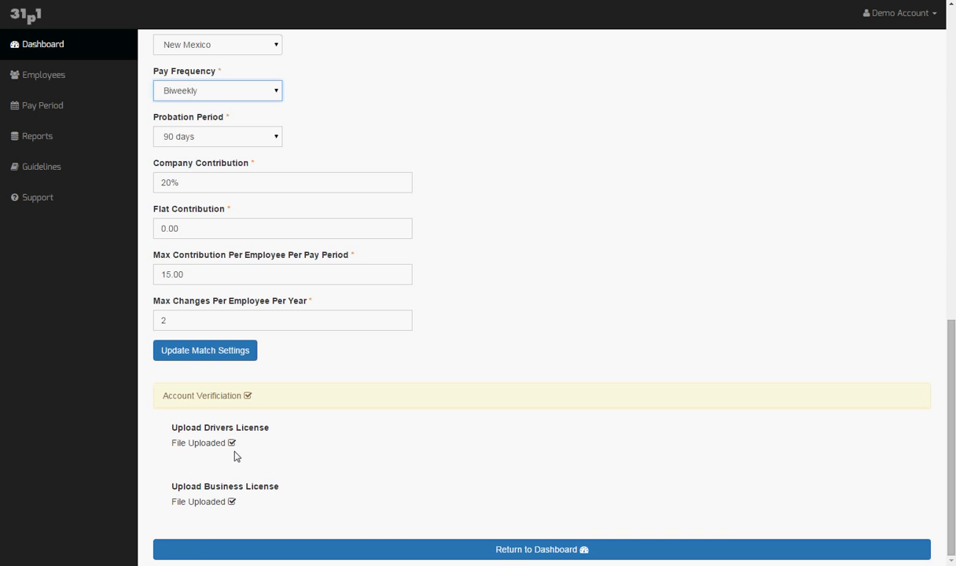
{"action": "scroll", "coordinate": [316, 404], "scroll_direction": "up", "scroll_amount": 5}
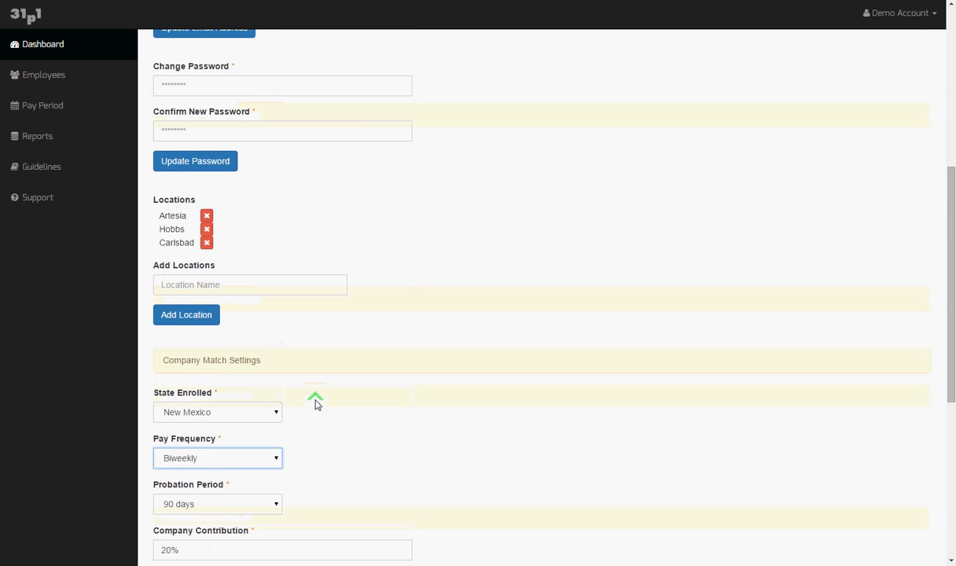
{"action": "scroll", "coordinate": [316, 401], "scroll_direction": "up", "scroll_amount": 5}
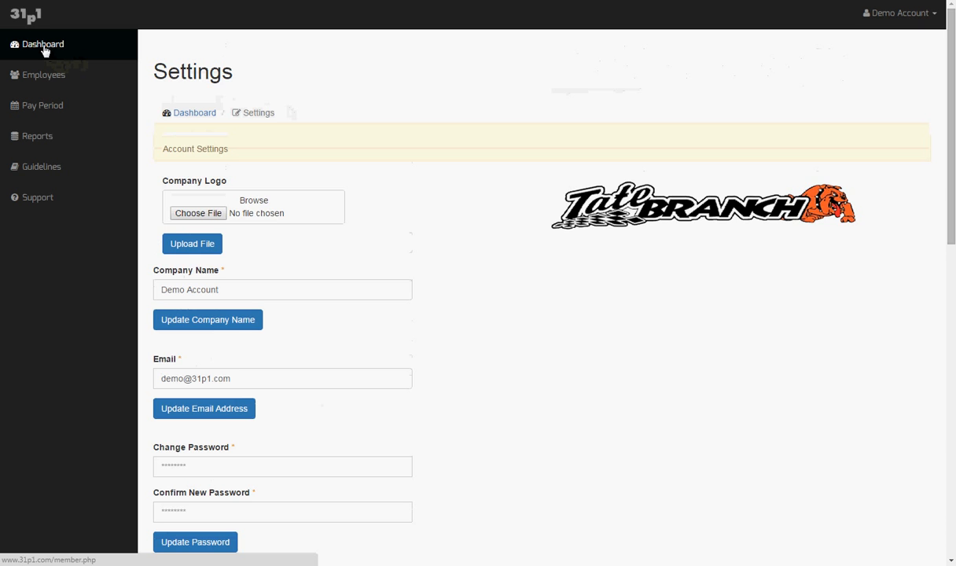
Return to the Dashboard and open the Guidelines document listing the 20% match and 15.00 cap
{"action": "left_click", "coordinate": [45, 50]}
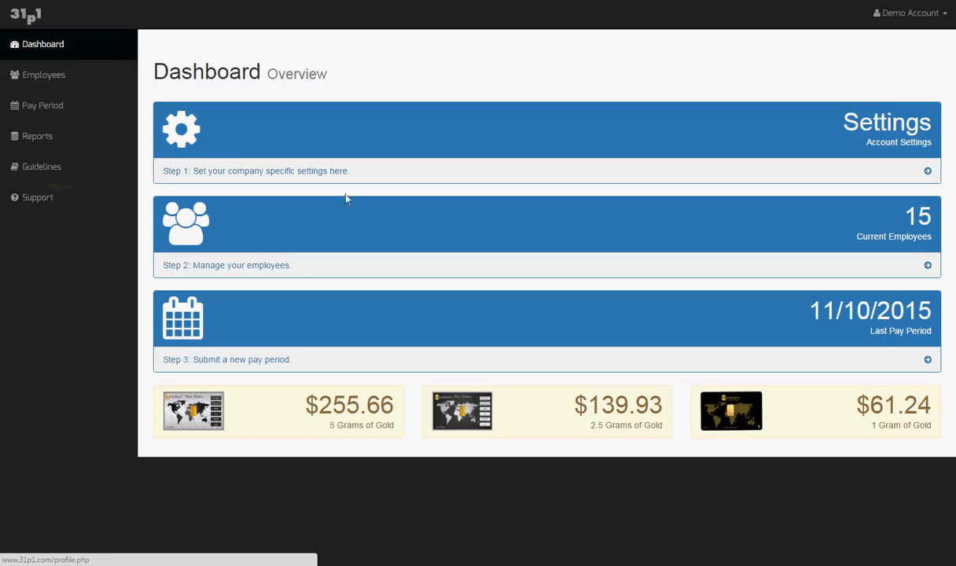
{"action": "left_click", "coordinate": [47, 169]}
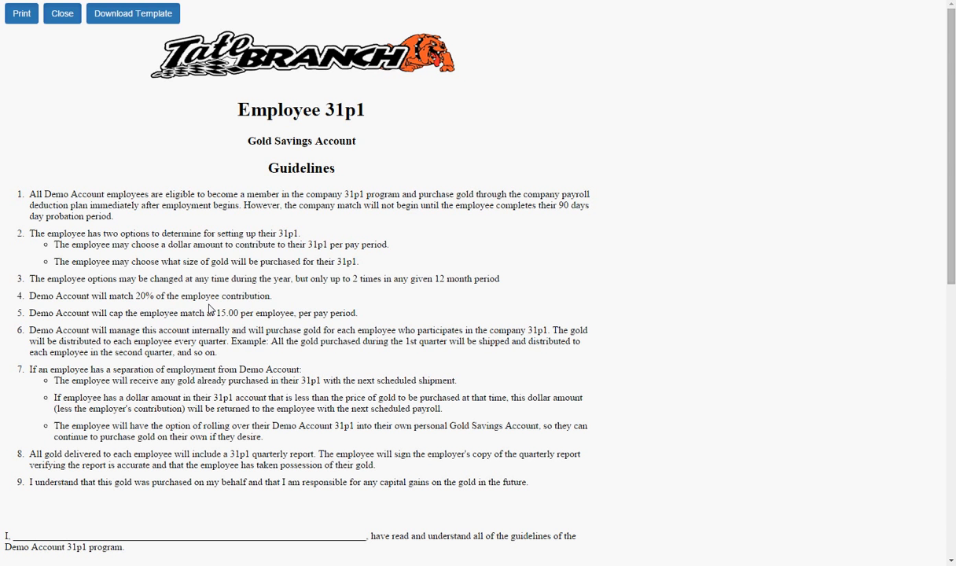
{"action": "scroll", "coordinate": [165, 273], "scroll_direction": "down", "scroll_amount": 4}
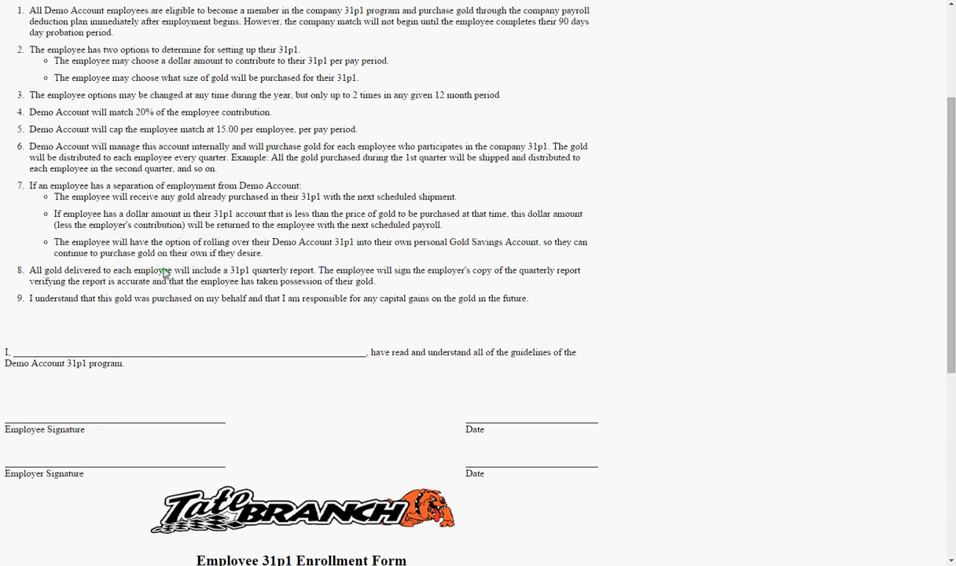
{"action": "scroll", "coordinate": [196, 115], "scroll_direction": "up", "scroll_amount": 4}
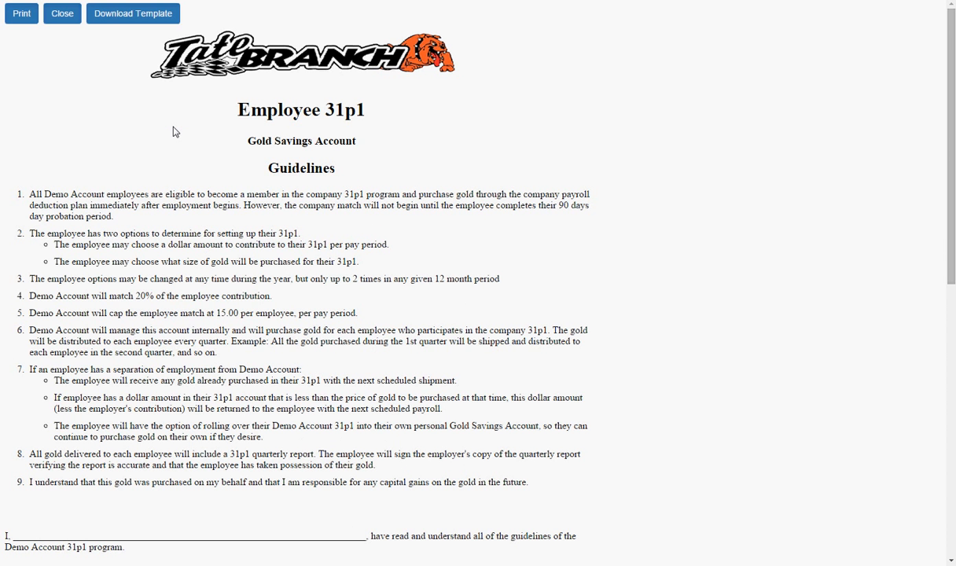
{"action": "scroll", "coordinate": [174, 132], "scroll_direction": "down", "scroll_amount": 7}
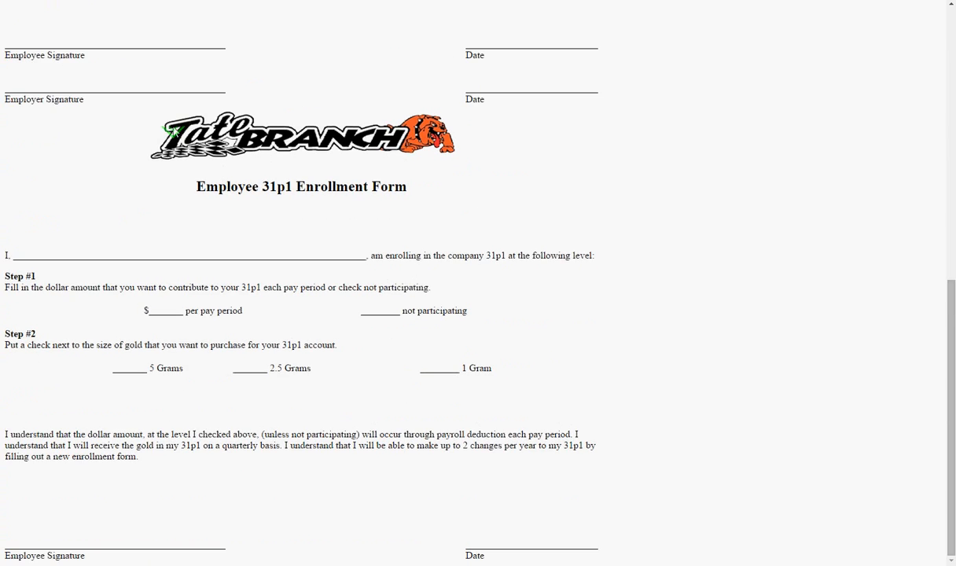
{"action": "scroll", "coordinate": [359, 178], "scroll_direction": "up", "scroll_amount": 7}
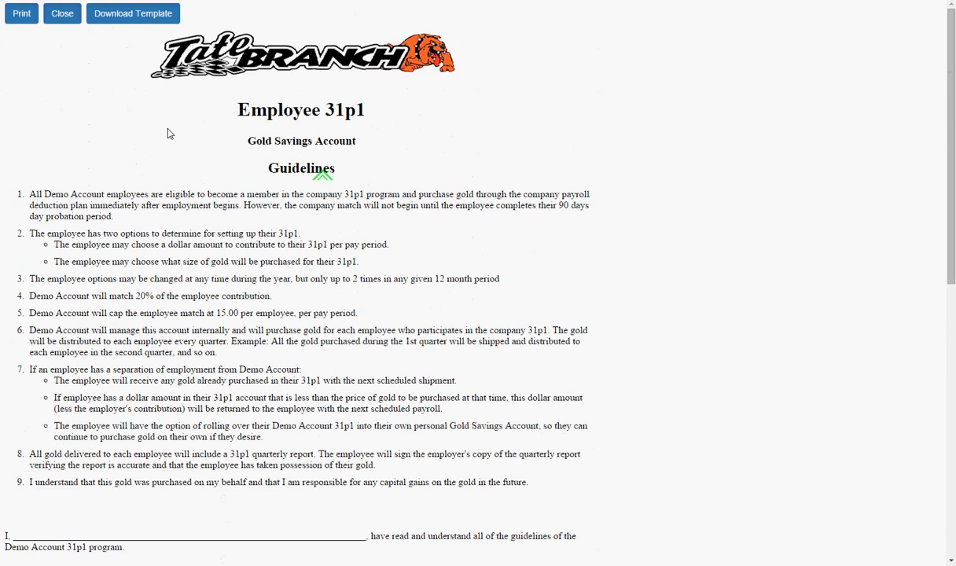
{"action": "scroll", "coordinate": [165, 375], "scroll_direction": "down", "scroll_amount": 2}
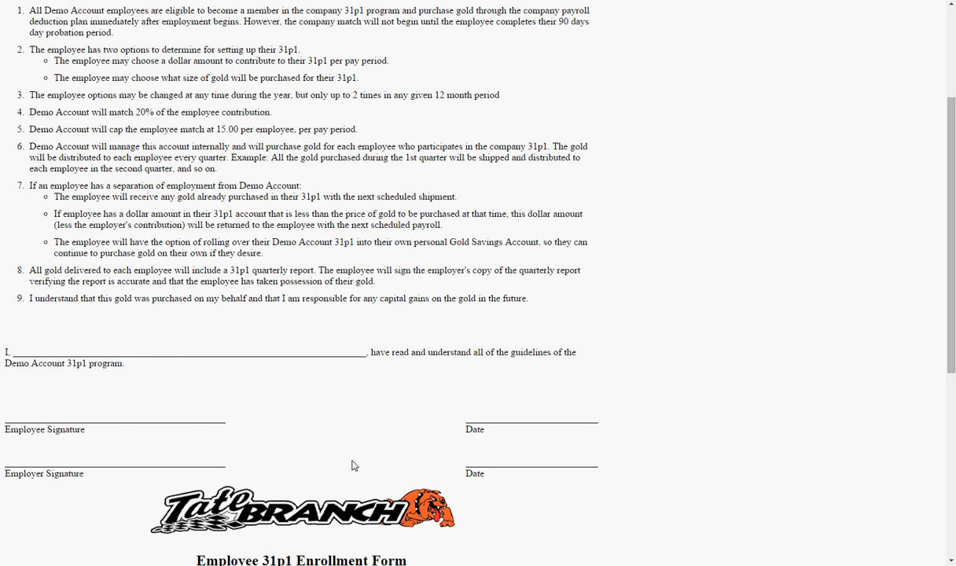
{"action": "scroll", "coordinate": [307, 470], "scroll_direction": "down", "scroll_amount": 5}
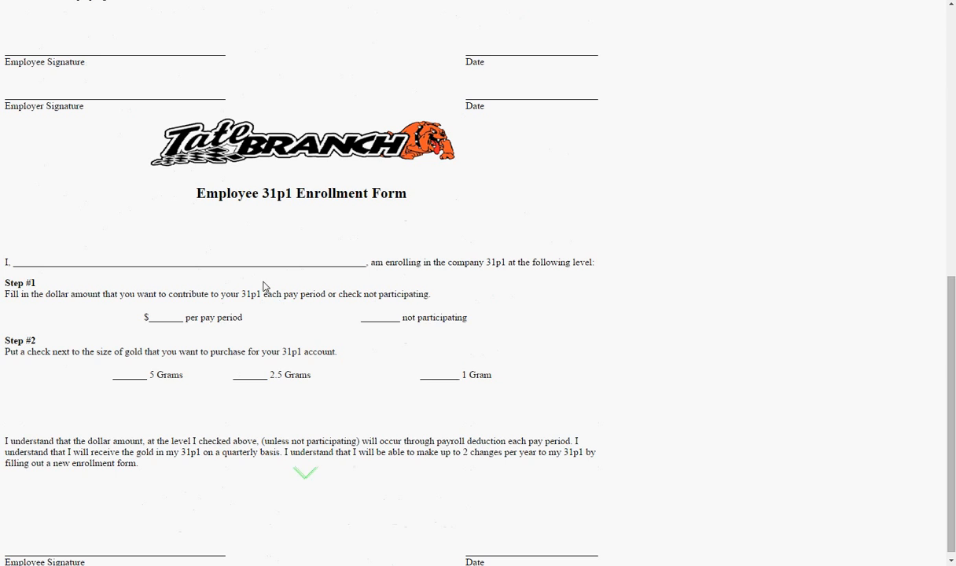
{"action": "scroll", "coordinate": [236, 197], "scroll_direction": "up", "scroll_amount": 3}
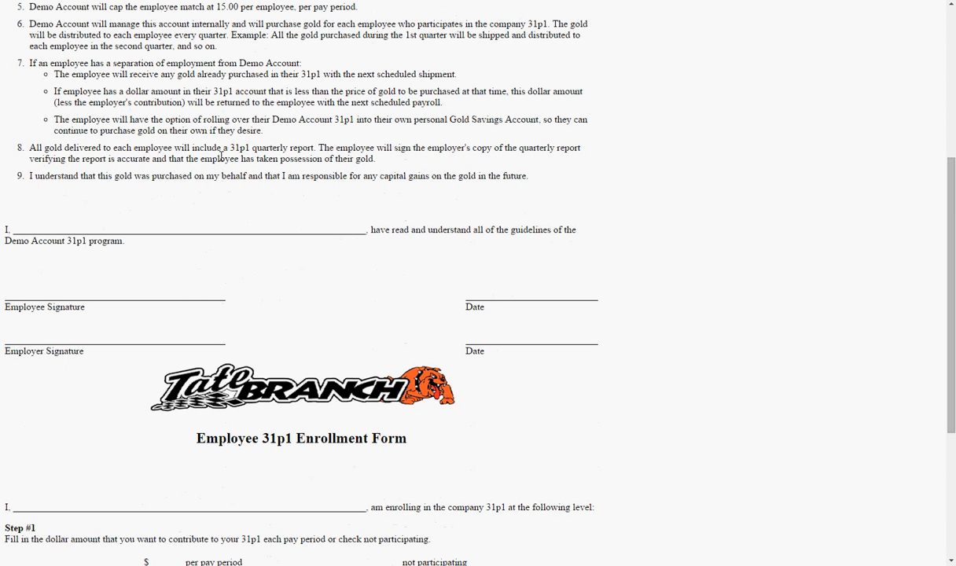
{"action": "scroll", "coordinate": [184, 266], "scroll_direction": "down", "scroll_amount": 2}
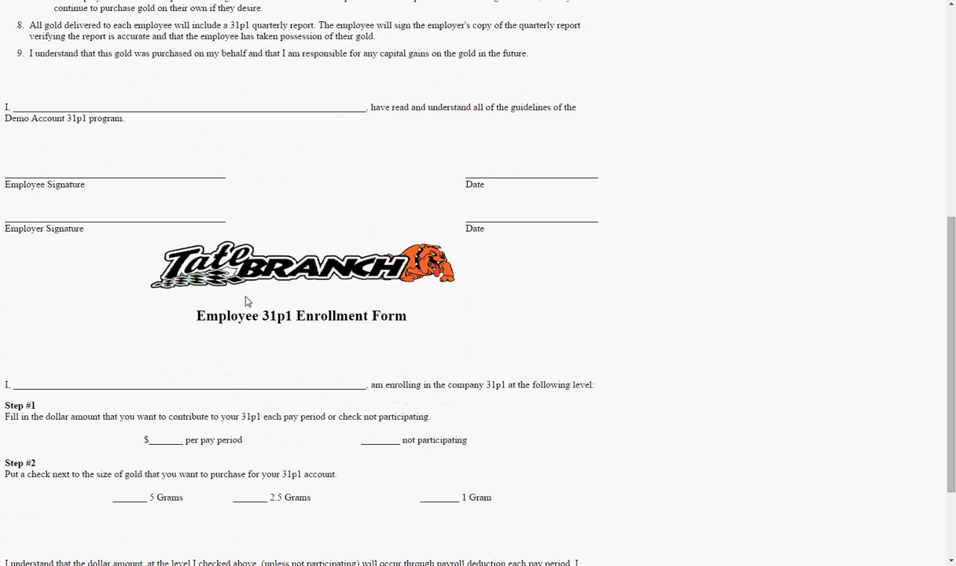
{"action": "scroll", "coordinate": [136, 303], "scroll_direction": "down", "scroll_amount": 2}
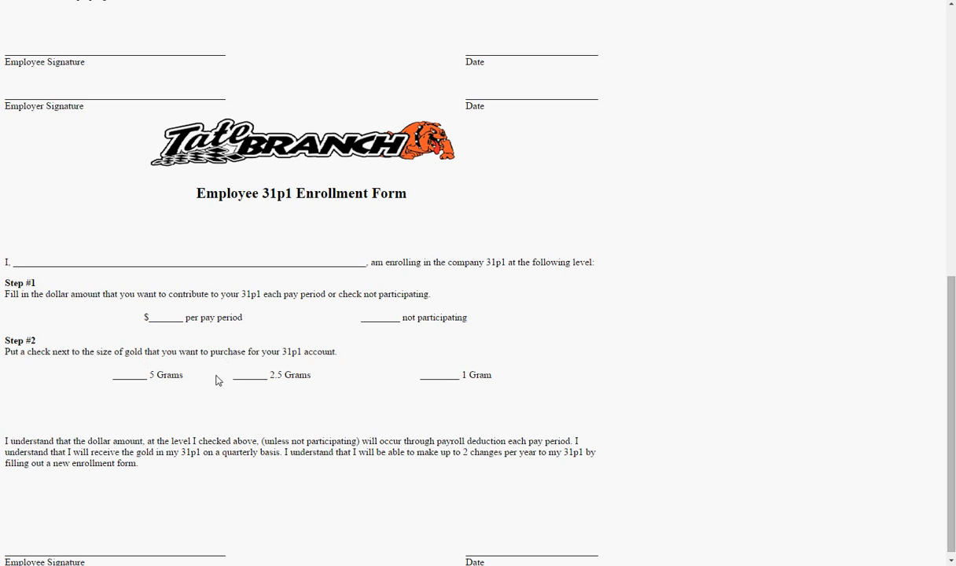
{"action": "scroll", "coordinate": [169, 404], "scroll_direction": "down", "scroll_amount": 1}
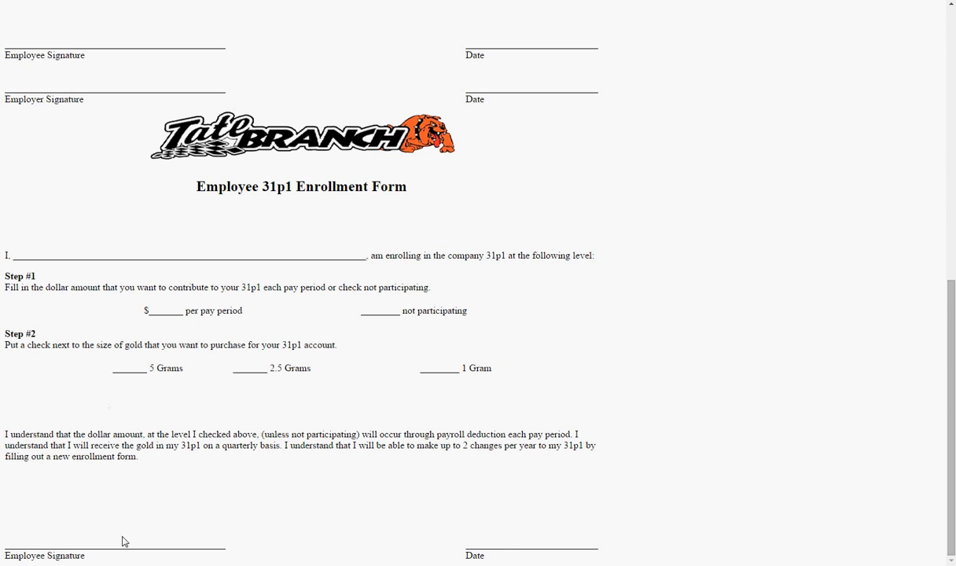
{"action": "scroll", "coordinate": [375, 484], "scroll_direction": "up", "scroll_amount": 4}
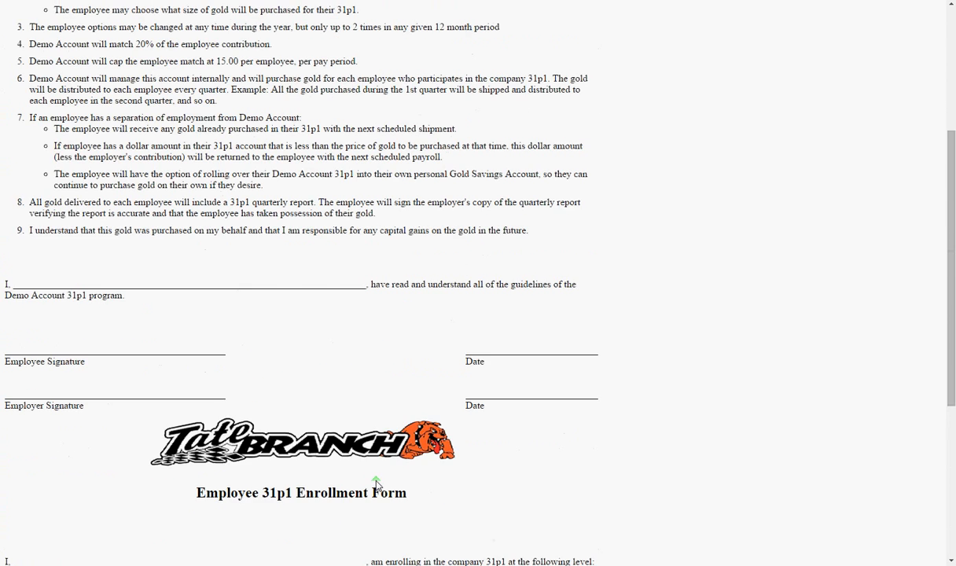
{"action": "scroll", "coordinate": [376, 484], "scroll_direction": "up", "scroll_amount": 1}
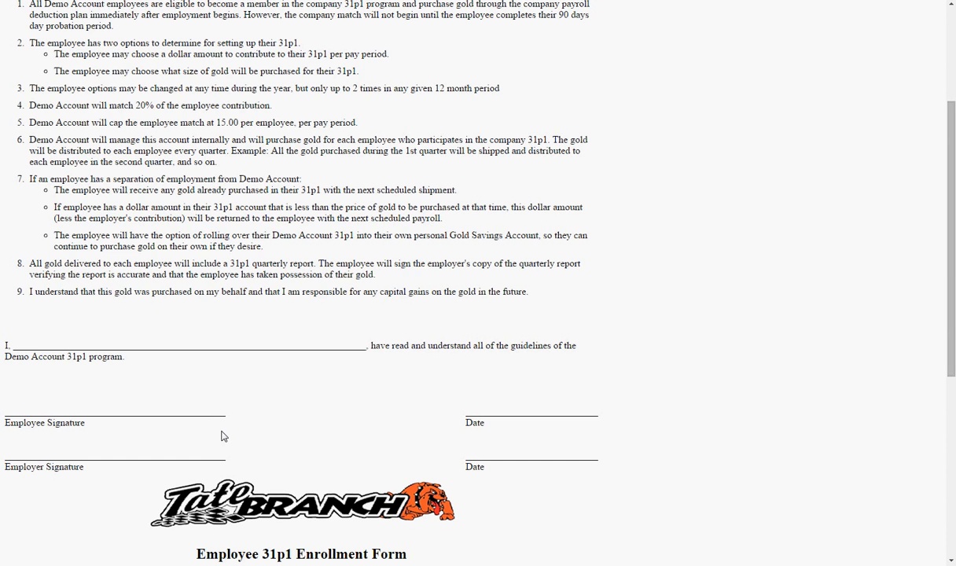
{"action": "scroll", "coordinate": [223, 436], "scroll_direction": "up", "scroll_amount": 3}
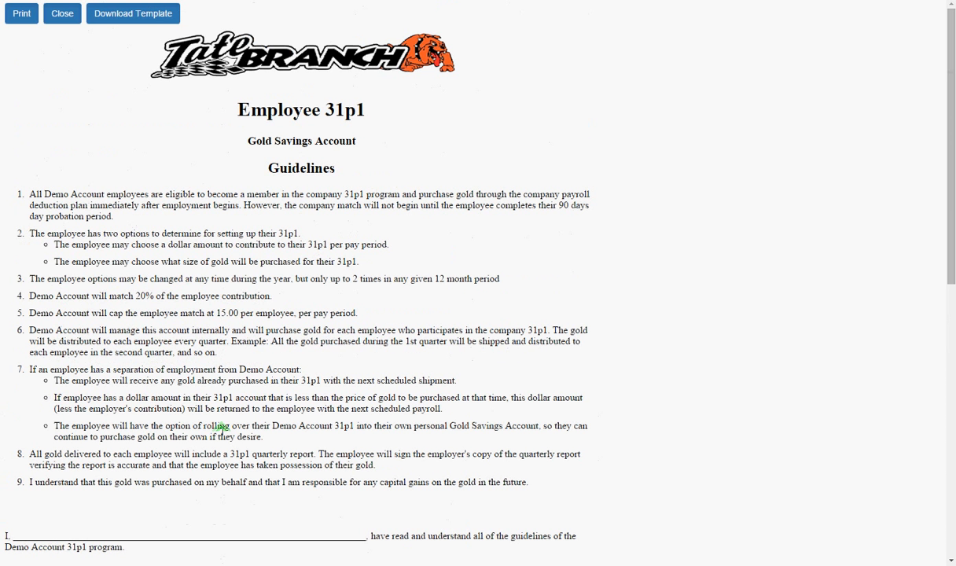
Go to the Employees page, download 31p1importsheet (2).xlsx and open it in Excel
{"action": "left_click", "coordinate": [62, 16]}
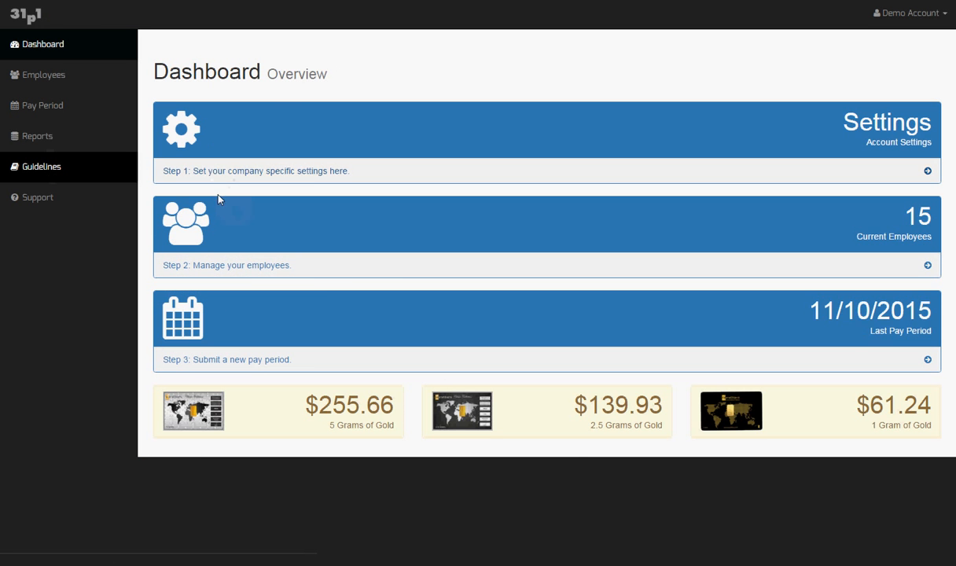
{"action": "left_click", "coordinate": [220, 267]}
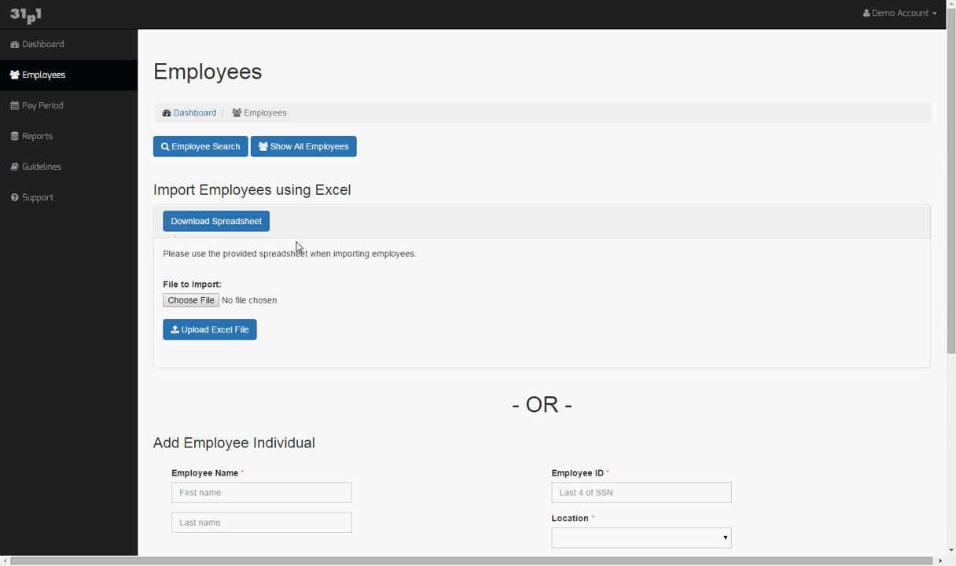
{"action": "scroll", "coordinate": [301, 248], "scroll_direction": "down", "scroll_amount": 3}
{"action": "scroll", "coordinate": [322, 245], "scroll_direction": "up", "scroll_amount": 3}
{"action": "scroll", "coordinate": [351, 252], "scroll_direction": "down", "scroll_amount": 1}
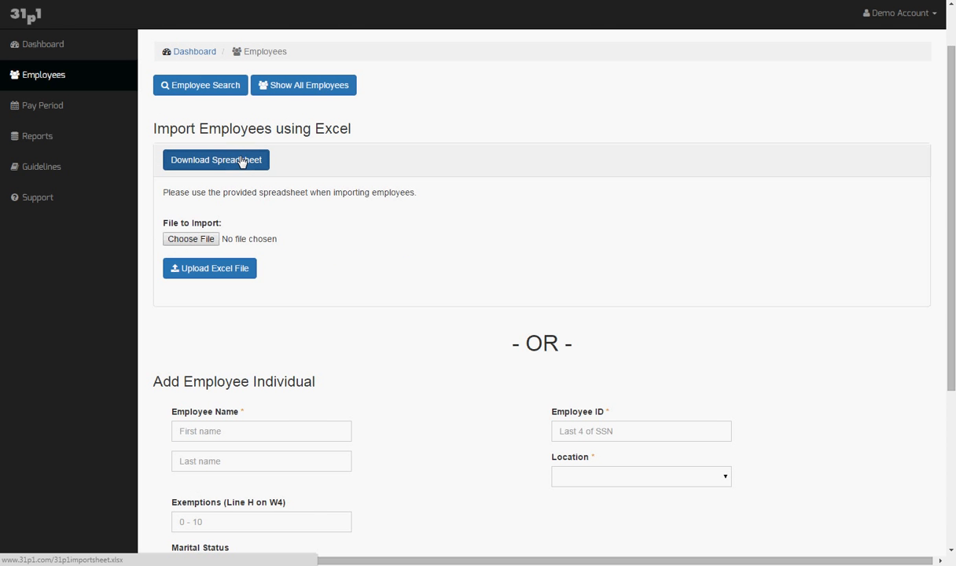
{"action": "left_click", "coordinate": [241, 162]}
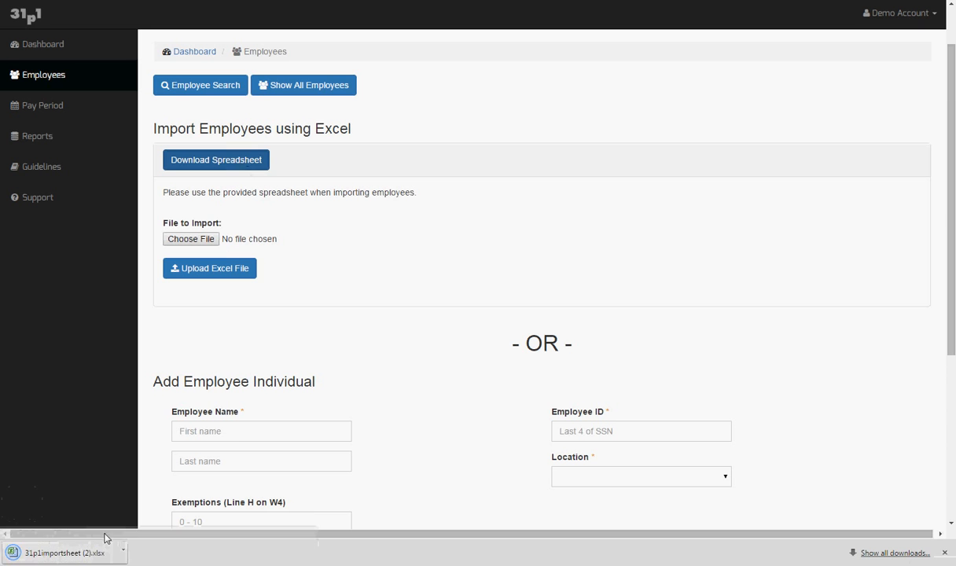
{"action": "left_click", "coordinate": [63, 552]}
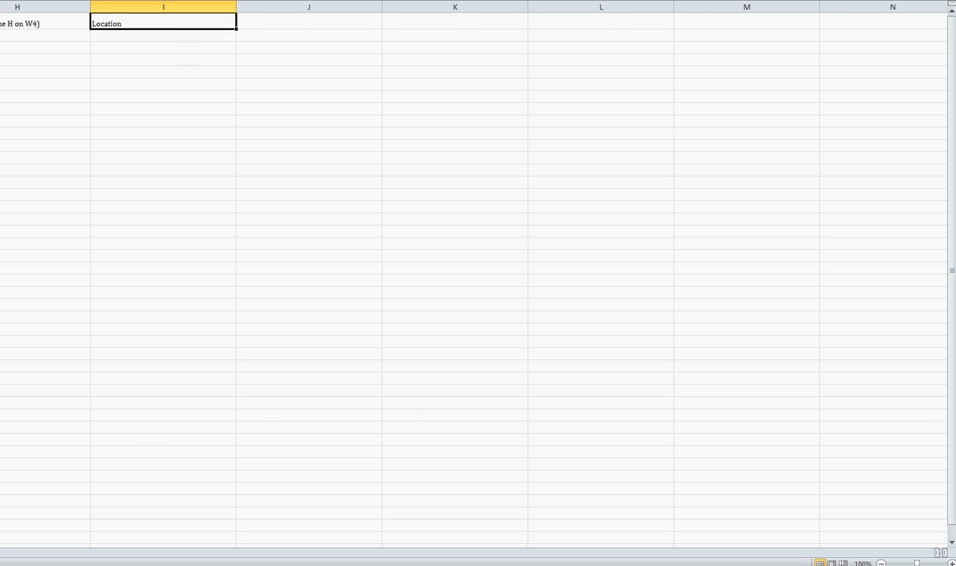
Restore and centre the Excel window, then step through the row 1 headers from First Name to Location
{"action": "left_click_drag", "start_coordinate": [231, 164], "coordinate": [299, 185]}
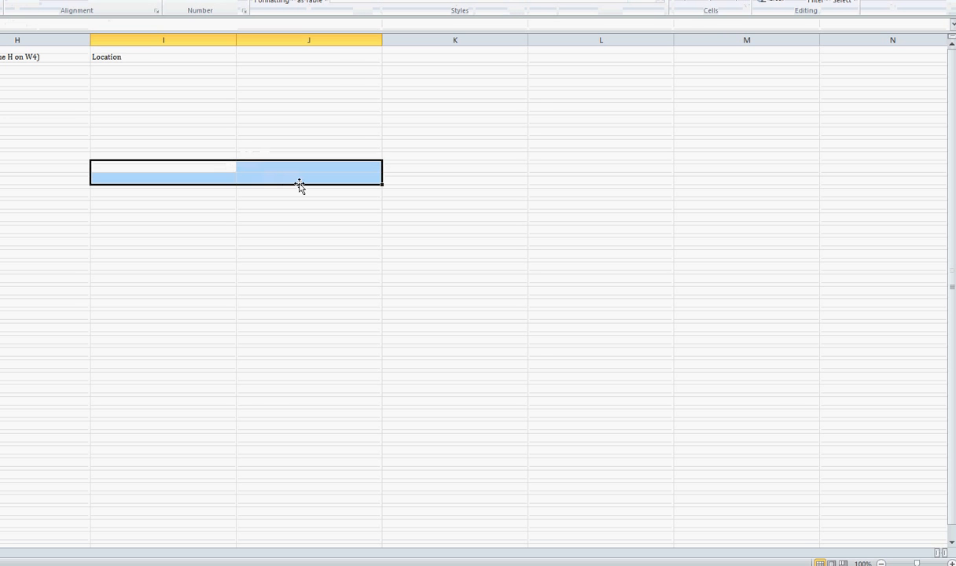
{"action": "left_click", "coordinate": [158, 58]}
{"action": "key", "text": "Left"}
{"action": "key", "text": "Left"}
{"action": "key", "text": "Left"}
{"action": "key", "text": "Left"}
{"action": "key", "text": "Left"}
{"action": "key", "text": "Left"}
{"action": "key", "text": "Left"}
{"action": "key", "text": "Left"}
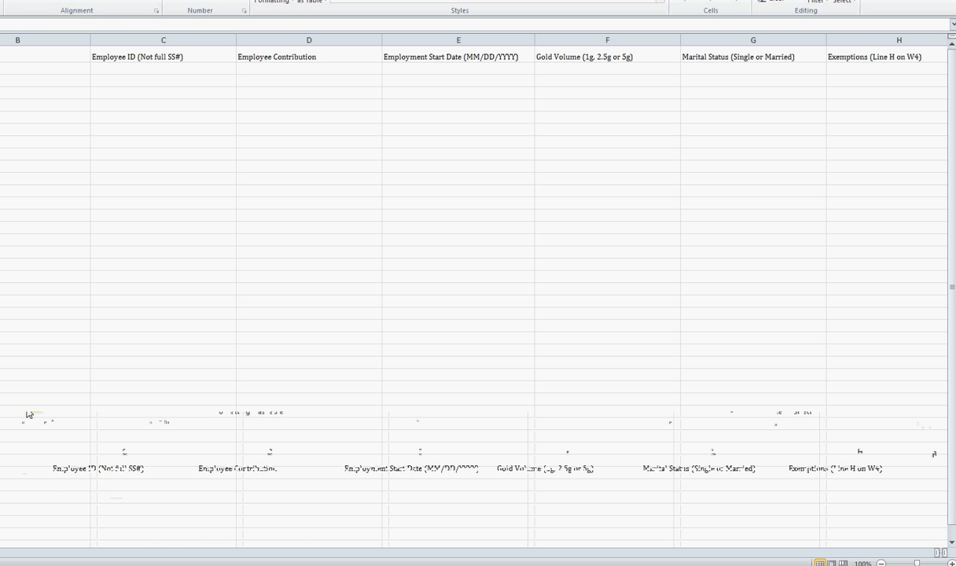
{"action": "left_click", "coordinate": [904, 0]}
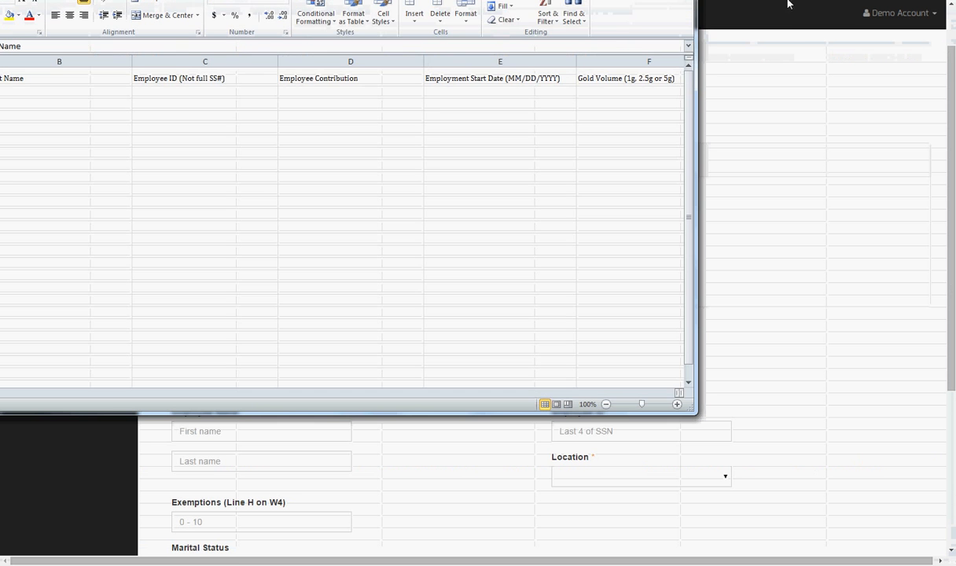
{"action": "left_click_drag", "start_coordinate": [486, 0], "coordinate": [727, 75]}
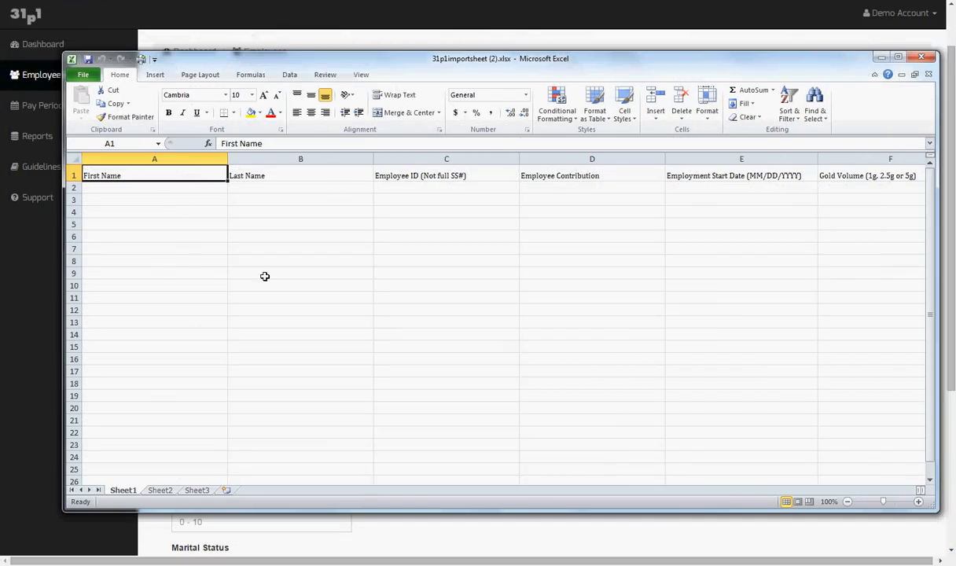
{"action": "key", "text": "Right"}
{"action": "key", "text": "Right"}
{"action": "key", "text": "Right"}
{"action": "key", "text": "Right"}
{"action": "key", "text": "Right"}
{"action": "key", "text": "Right"}
{"action": "key", "text": "Right"}
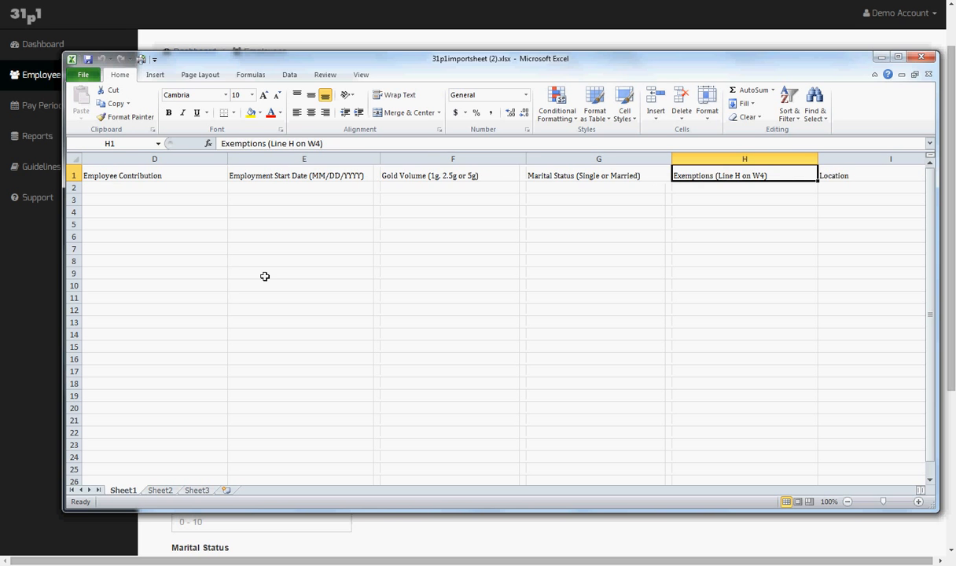
{"action": "key", "text": "Right"}
{"action": "key", "text": "Left"}
{"action": "key", "text": "Left"}
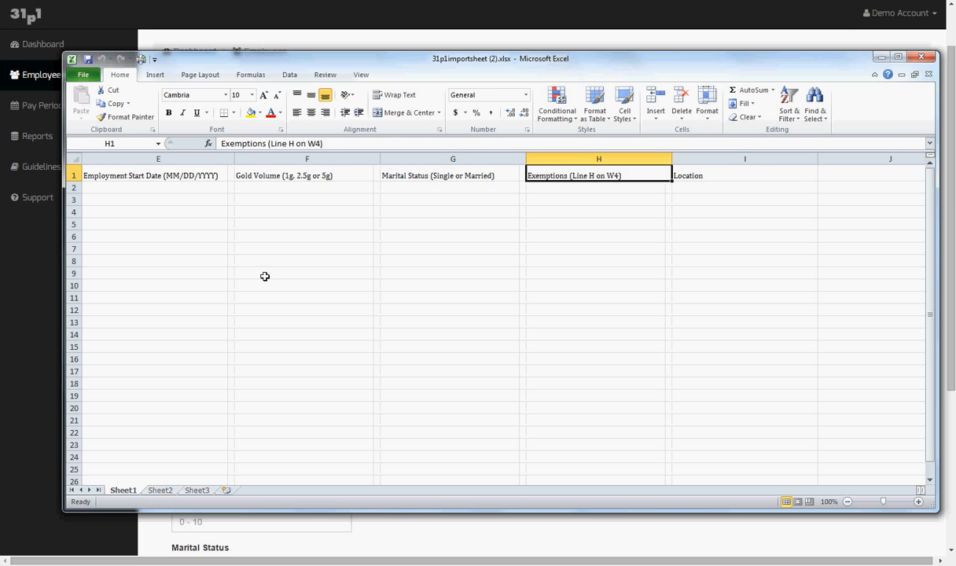
{"action": "key", "text": "Home"}
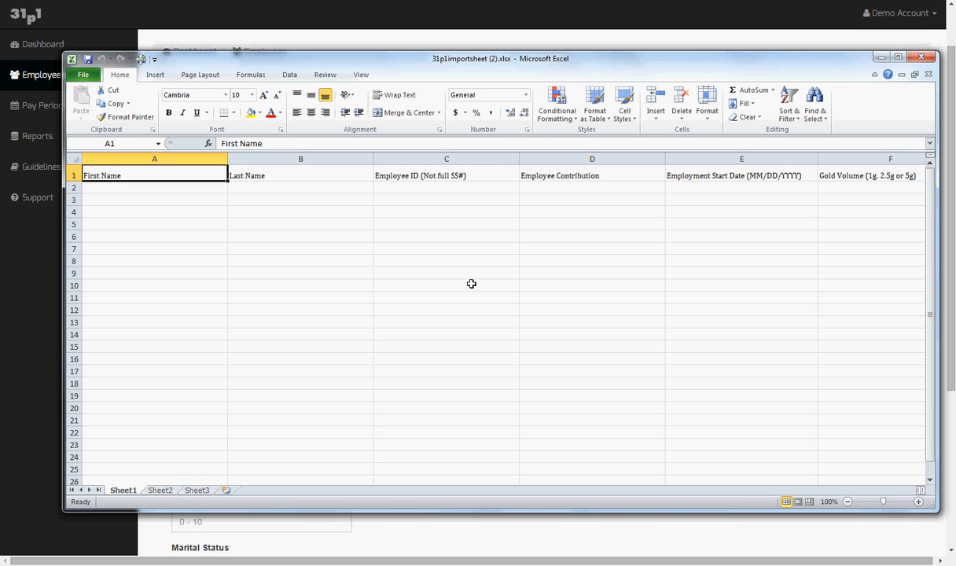
Close Excel and scroll the Employees page down to the empty Add Employee Individual form
{"action": "left_click", "coordinate": [918, 58]}
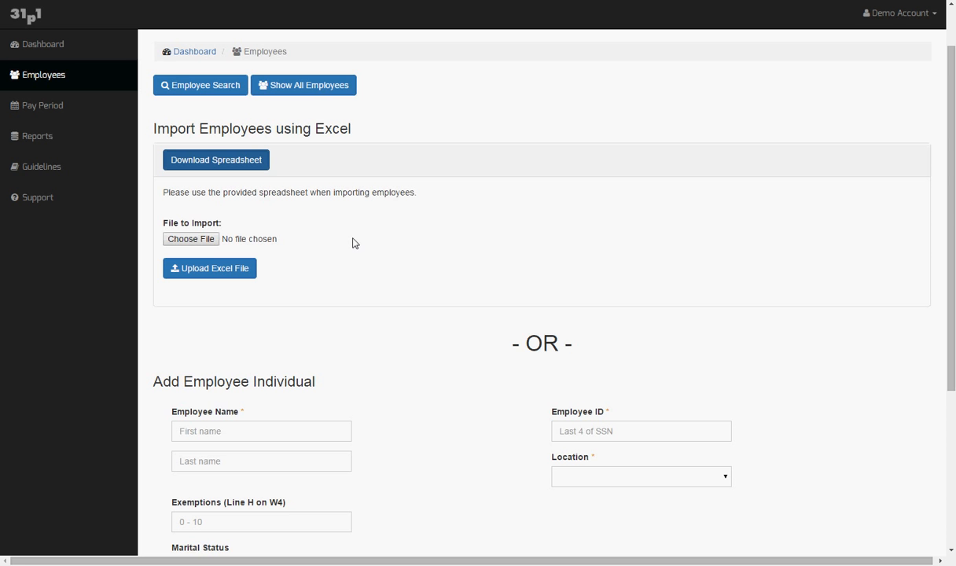
{"action": "scroll", "coordinate": [353, 242], "scroll_direction": "down", "scroll_amount": 3}
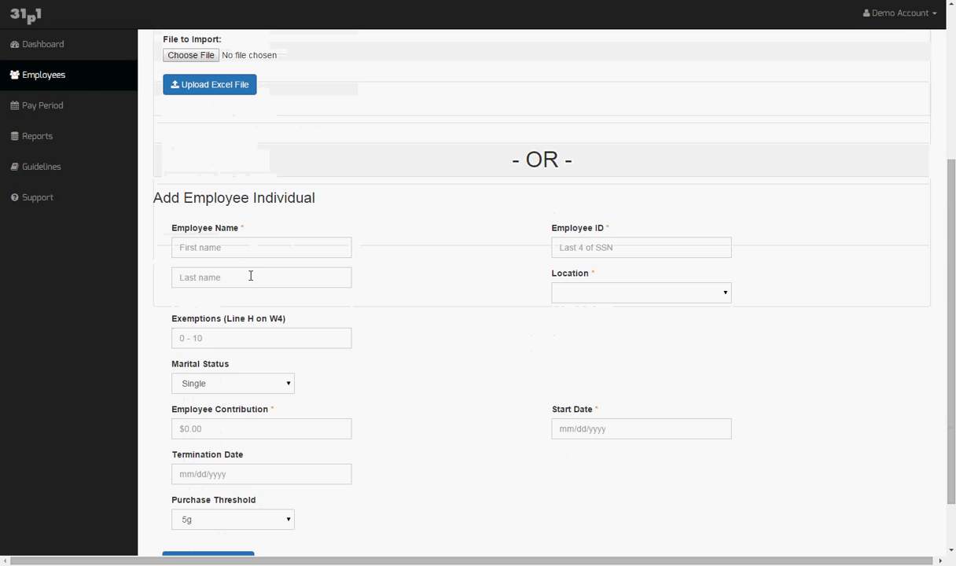
{"action": "scroll", "coordinate": [430, 322], "scroll_direction": "down", "scroll_amount": 1}
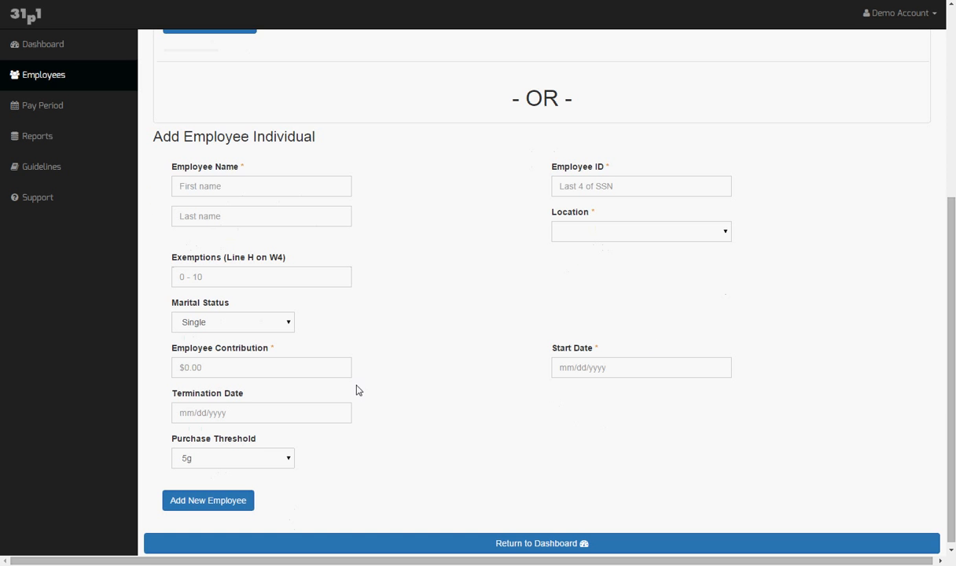
{"action": "scroll", "coordinate": [369, 376], "scroll_direction": "up", "scroll_amount": 3}
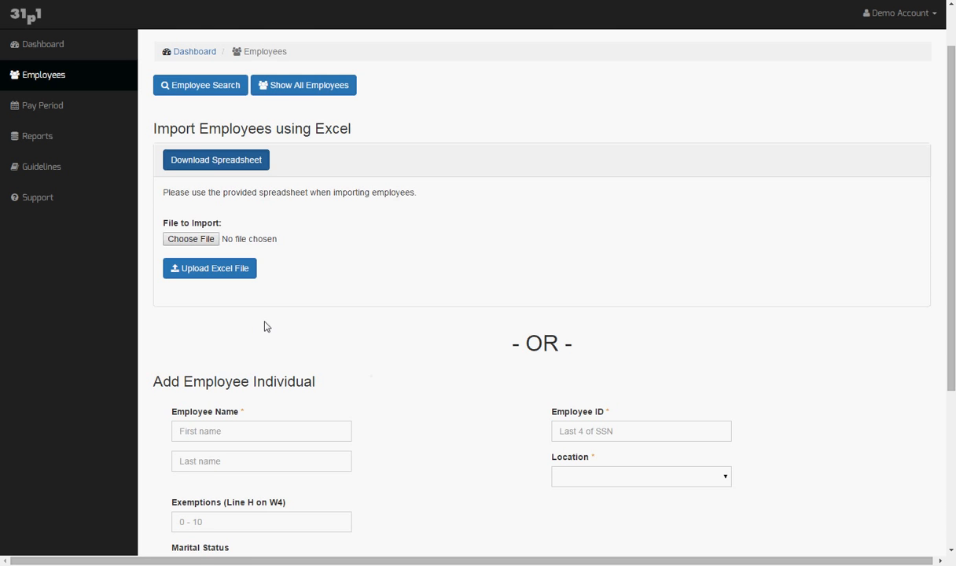
{"action": "scroll", "coordinate": [265, 327], "scroll_direction": "down", "scroll_amount": 3}
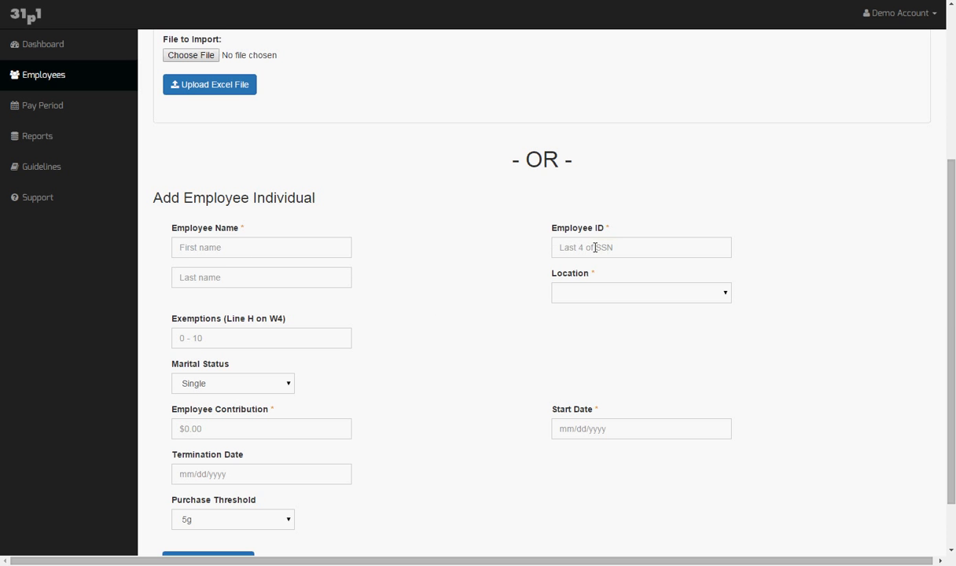
{"action": "left_click", "coordinate": [725, 296]}
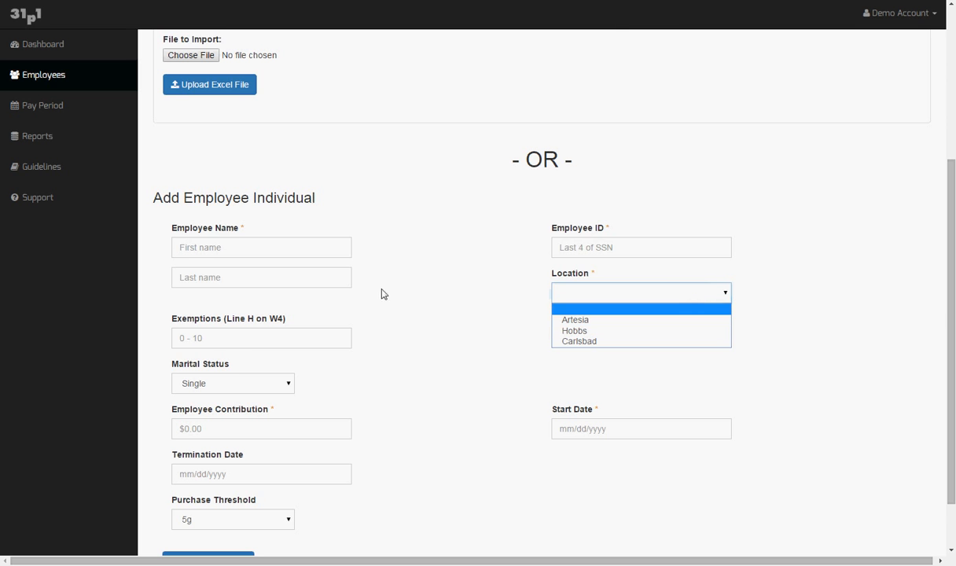
{"action": "left_click", "coordinate": [406, 298]}
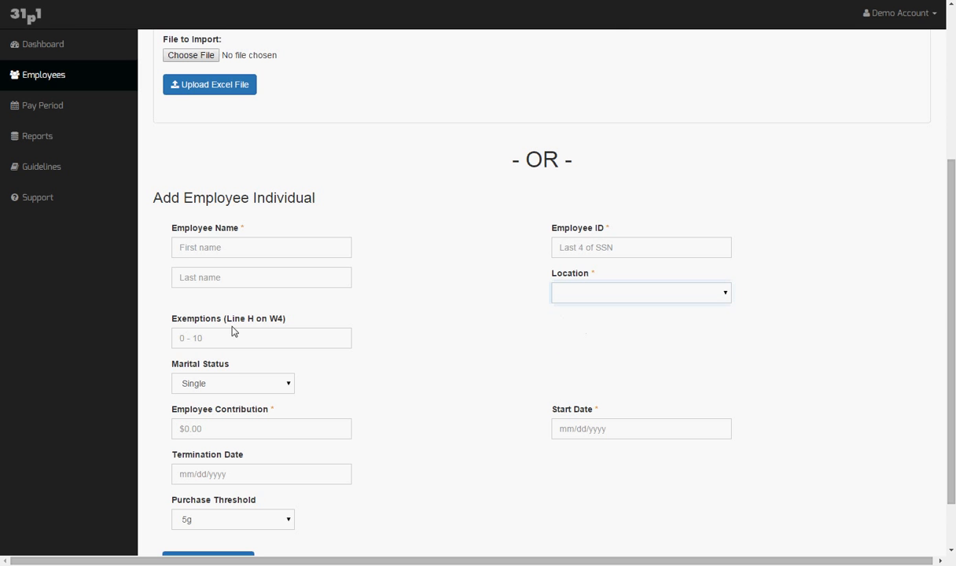
{"action": "scroll", "coordinate": [177, 354], "scroll_direction": "down", "scroll_amount": 1}
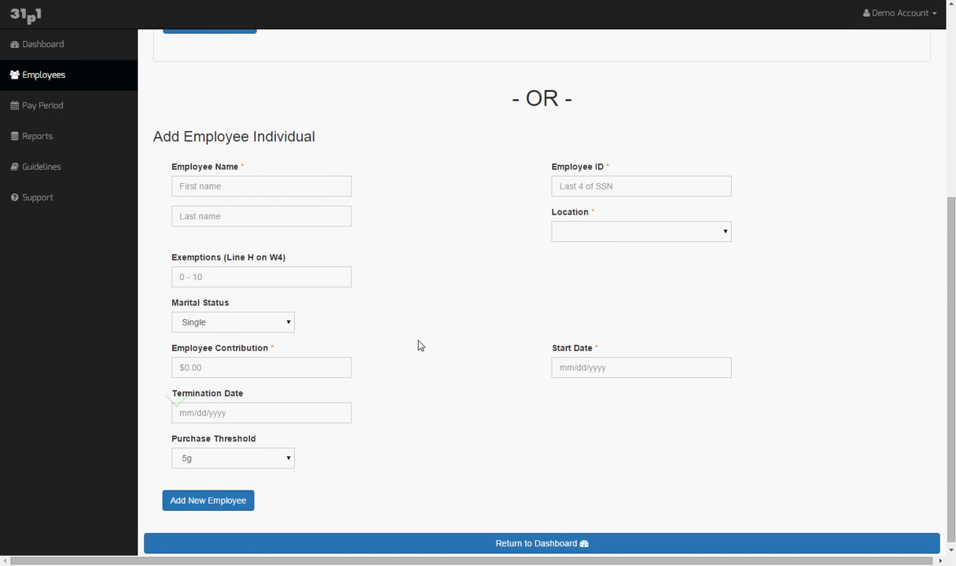
{"action": "left_click", "coordinate": [289, 330]}
{"action": "left_click", "coordinate": [287, 324]}
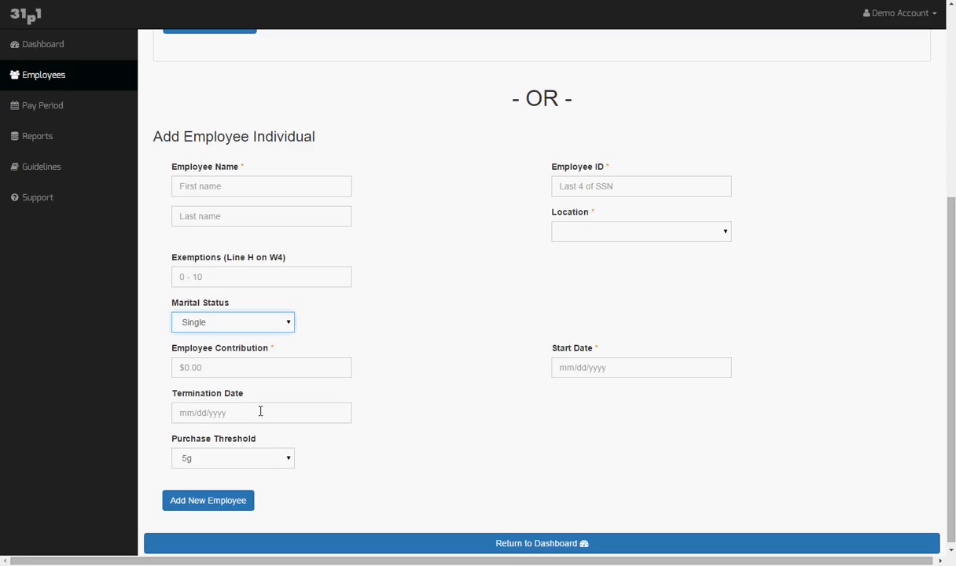
{"action": "scroll", "coordinate": [347, 415], "scroll_direction": "down", "scroll_amount": 1}
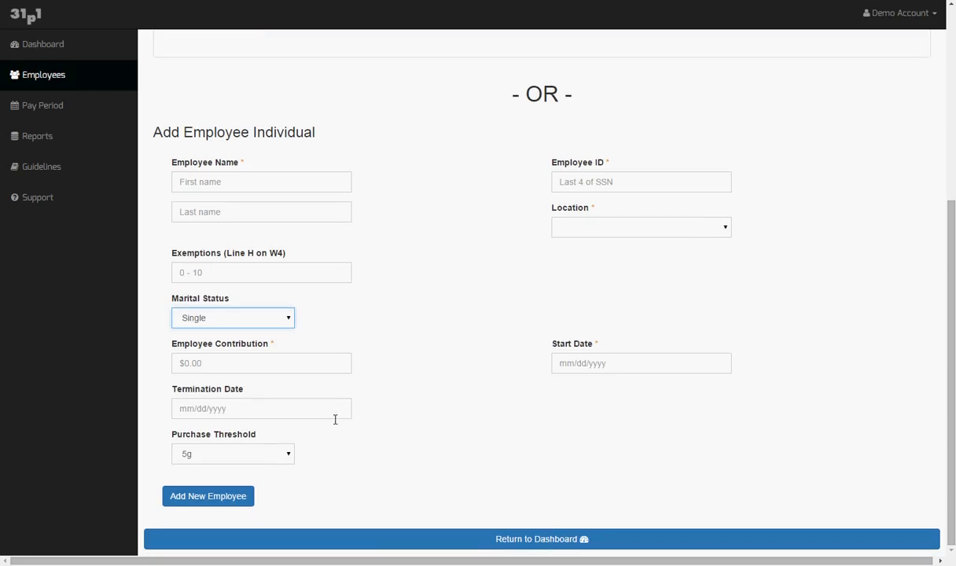
{"action": "left_click", "coordinate": [290, 454]}
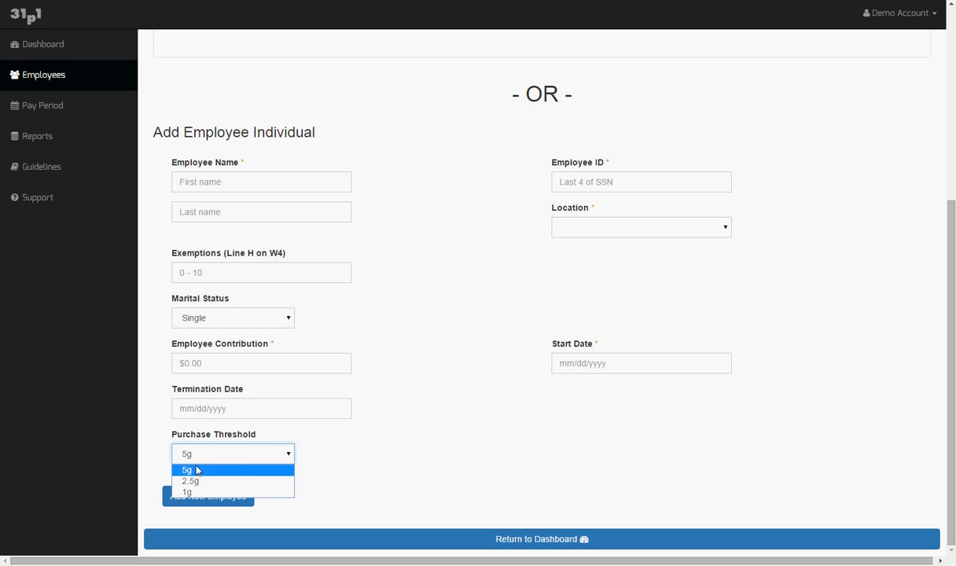
{"action": "left_click", "coordinate": [290, 453]}
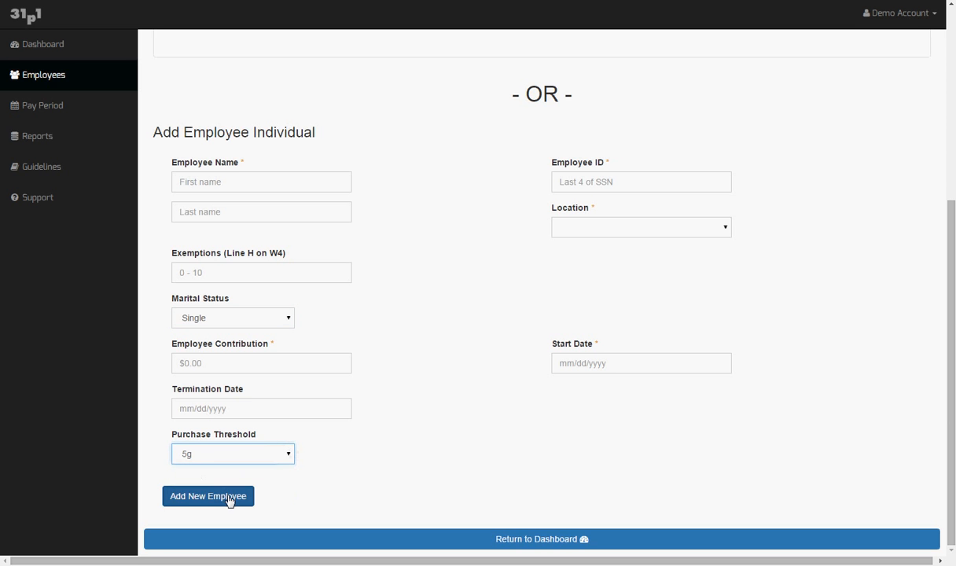
{"action": "scroll", "coordinate": [486, 399], "scroll_direction": "up", "scroll_amount": 5}
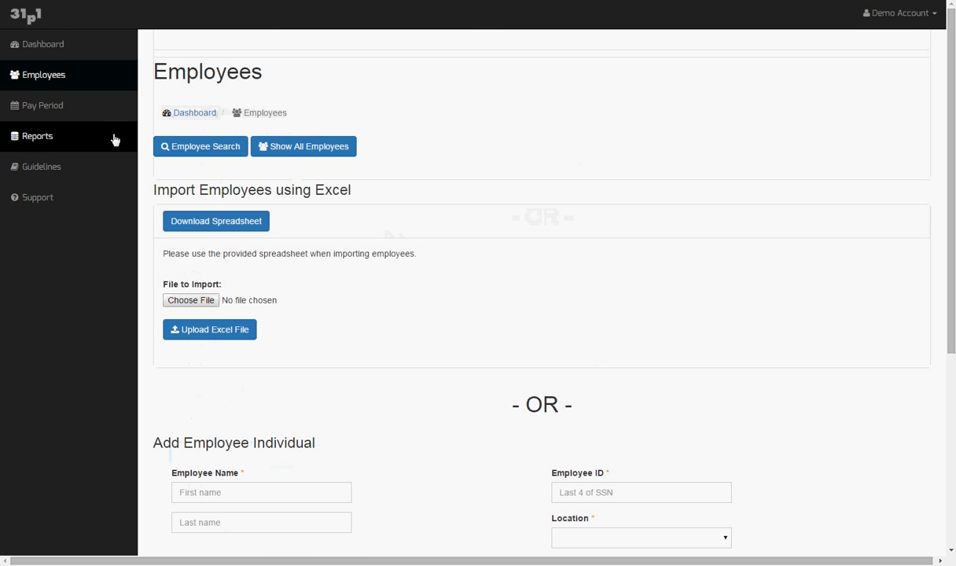
Go back to the Dashboard and open Step 3's pay period page ending 11/10/2015
{"action": "left_click", "coordinate": [43, 44]}
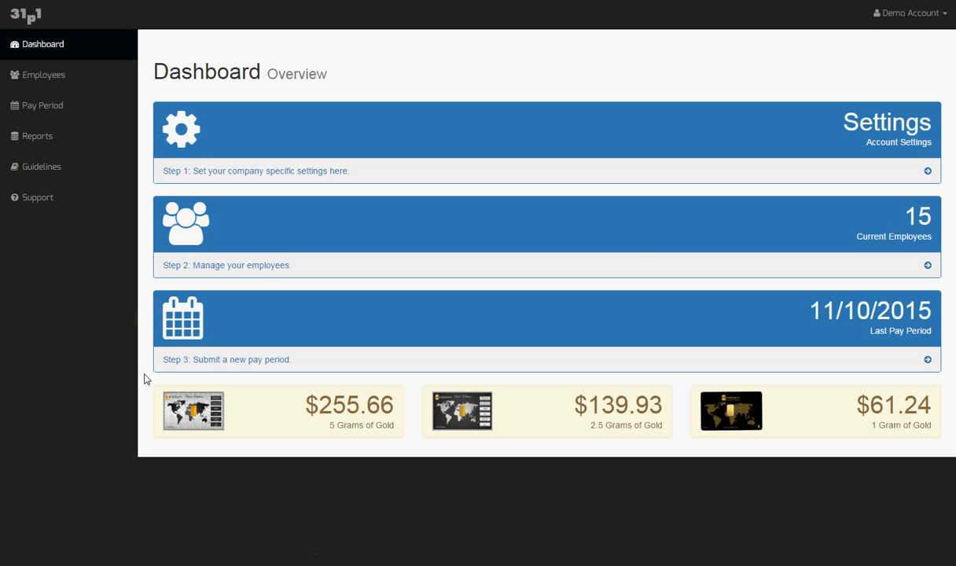
{"action": "left_click", "coordinate": [192, 351]}
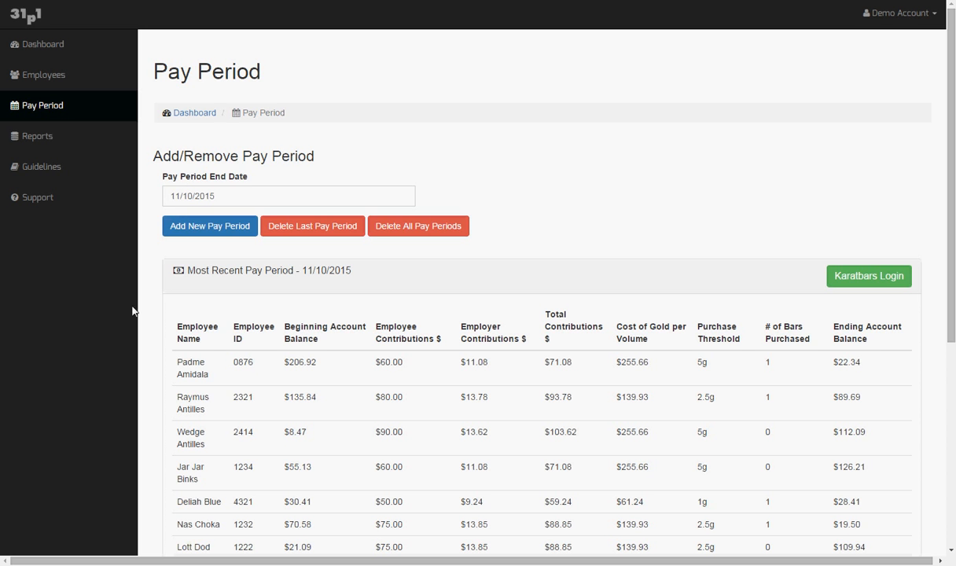
{"action": "scroll", "coordinate": [180, 351], "scroll_direction": "down", "scroll_amount": 3}
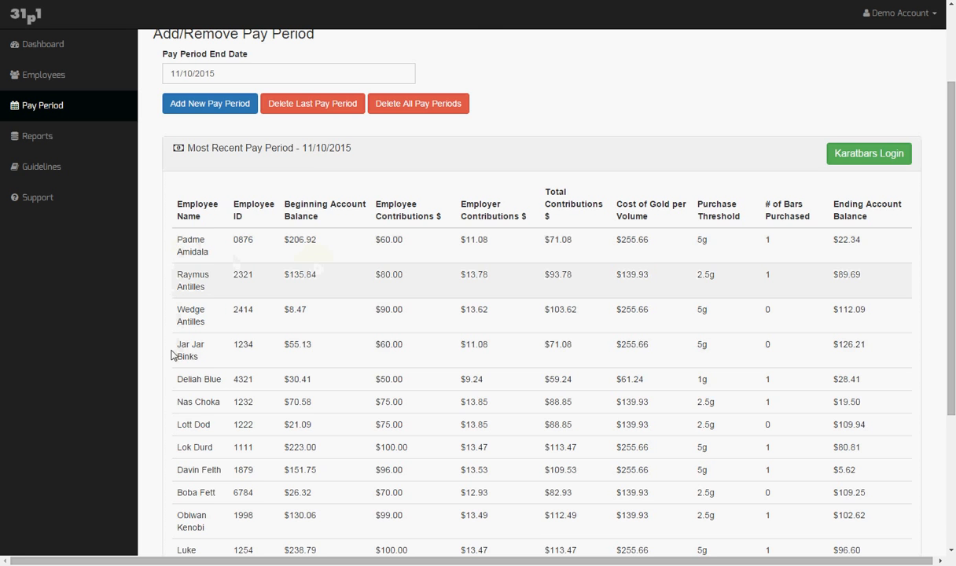
{"action": "scroll", "coordinate": [157, 346], "scroll_direction": "down", "scroll_amount": 1}
{"action": "scroll", "coordinate": [157, 360], "scroll_direction": "up", "scroll_amount": 3}
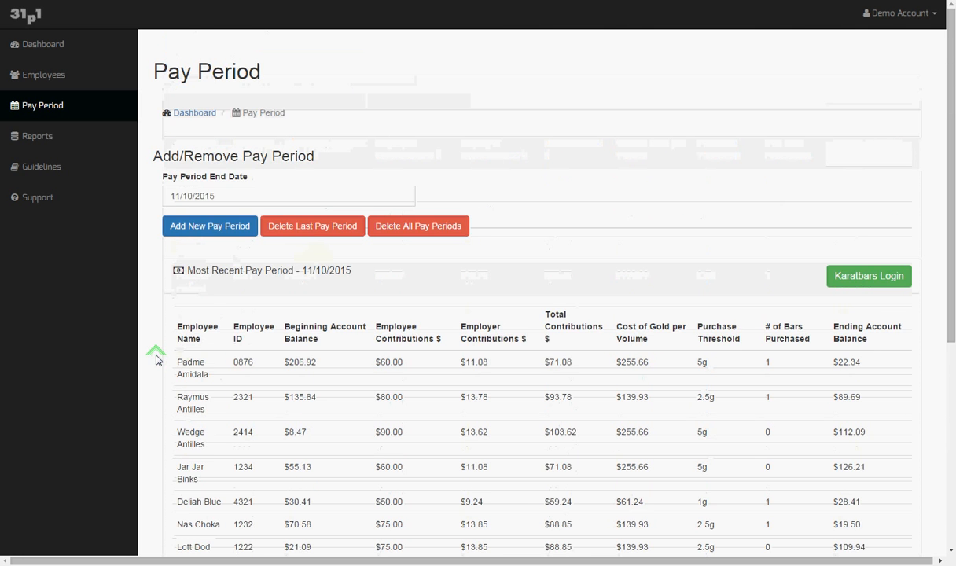
{"action": "scroll", "coordinate": [156, 355], "scroll_direction": "down", "scroll_amount": 2}
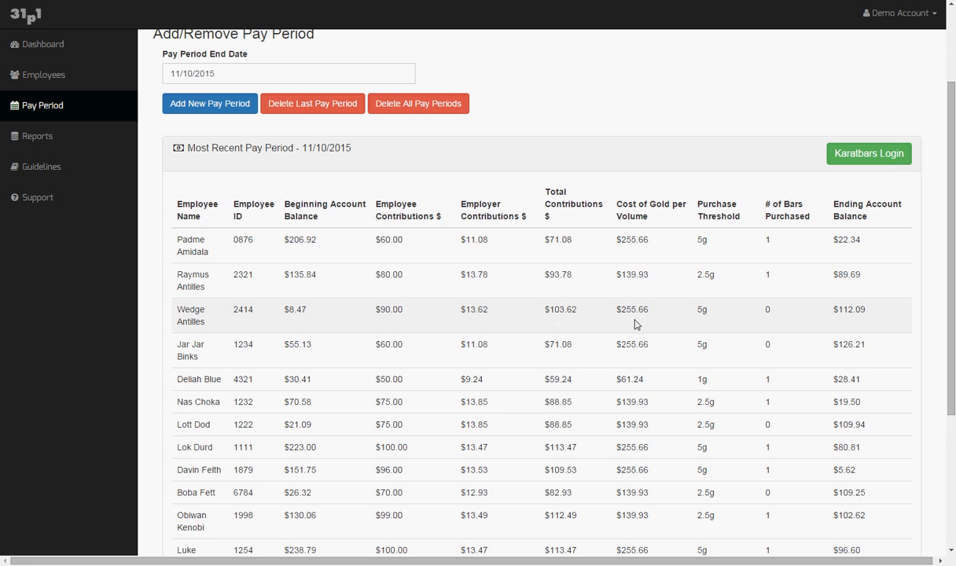
{"action": "scroll", "coordinate": [506, 318], "scroll_direction": "down", "scroll_amount": 3}
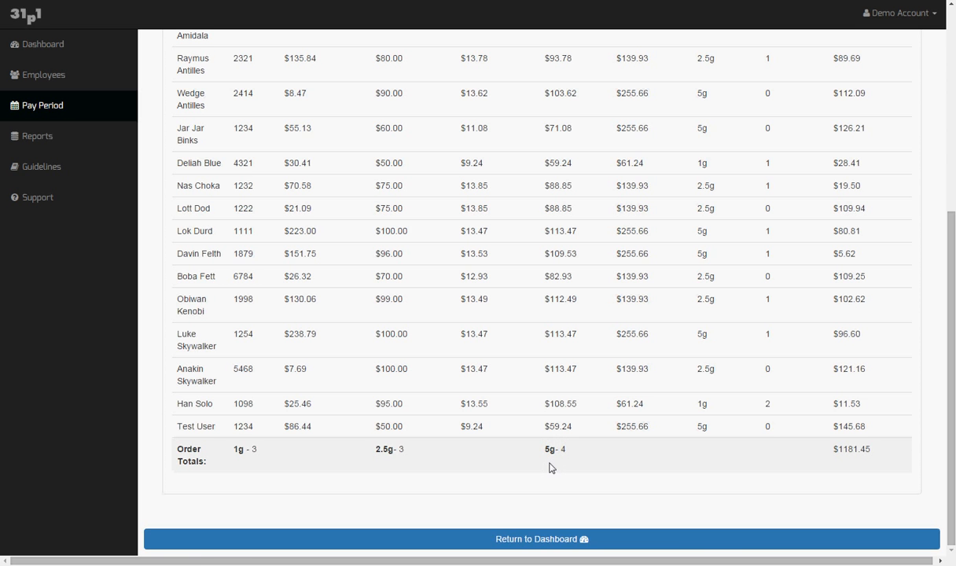
{"action": "scroll", "coordinate": [551, 464], "scroll_direction": "up", "scroll_amount": 4}
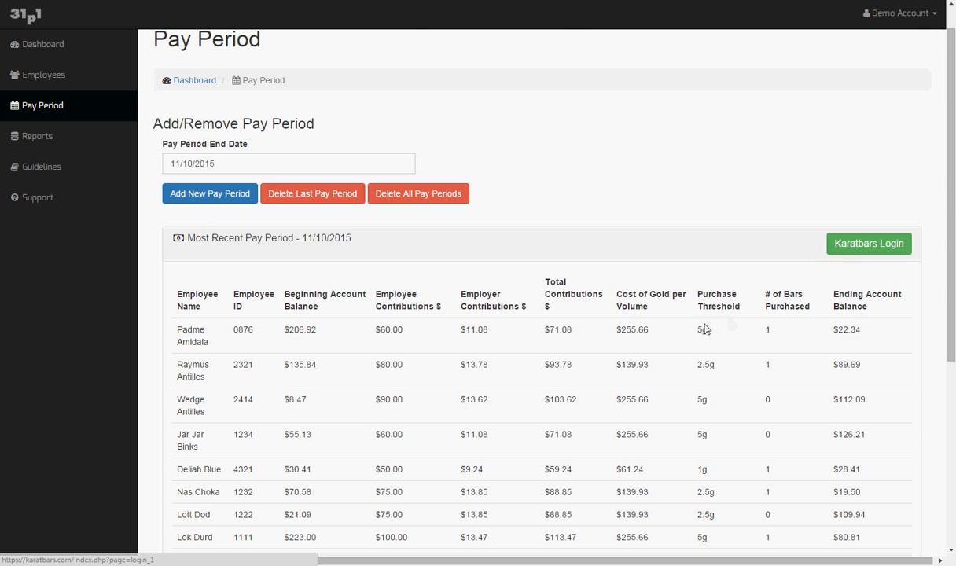
{"action": "scroll", "coordinate": [702, 327], "scroll_direction": "down", "scroll_amount": 4}
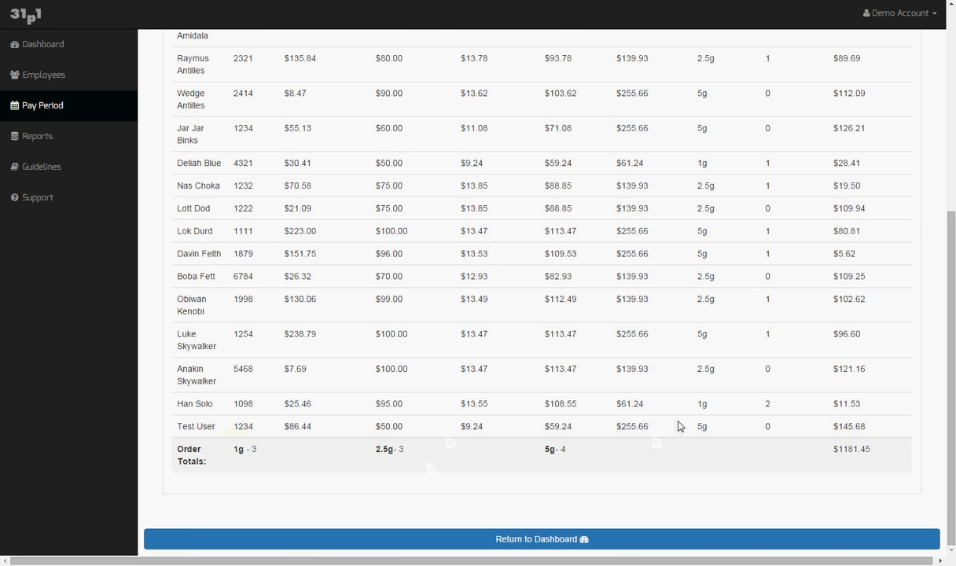
{"action": "scroll", "coordinate": [680, 422], "scroll_direction": "up", "scroll_amount": 5}
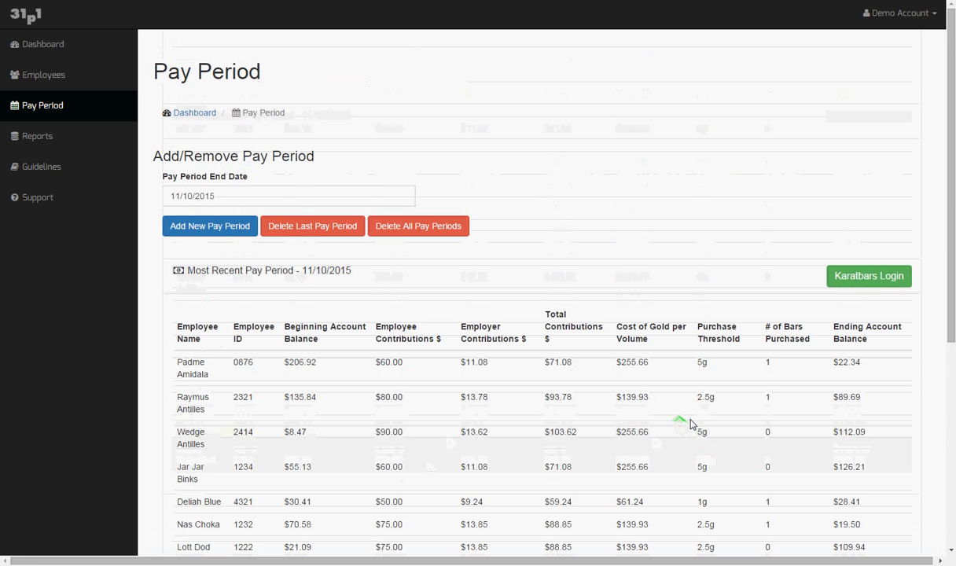
{"action": "left_click", "coordinate": [869, 278]}
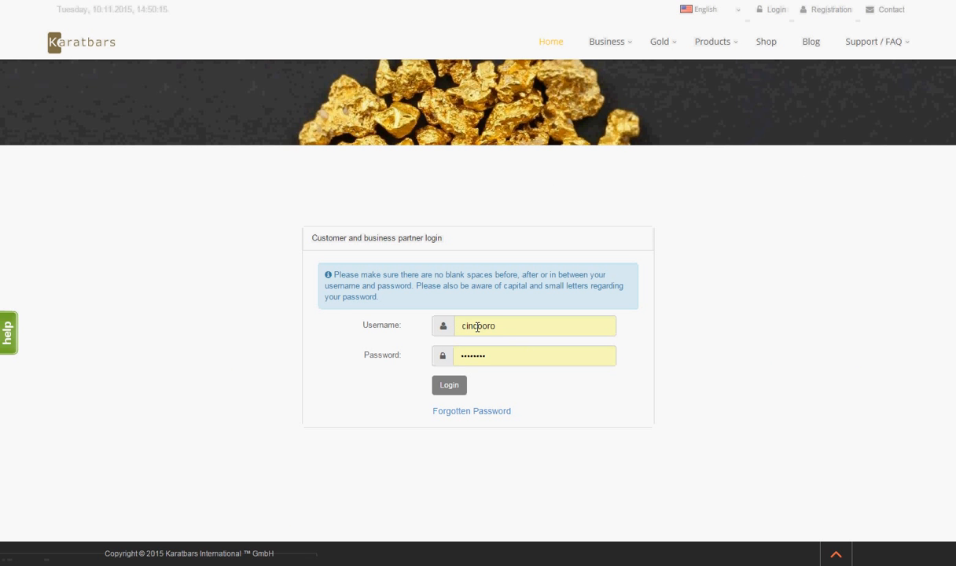
{"action": "left_click", "coordinate": [457, 391]}
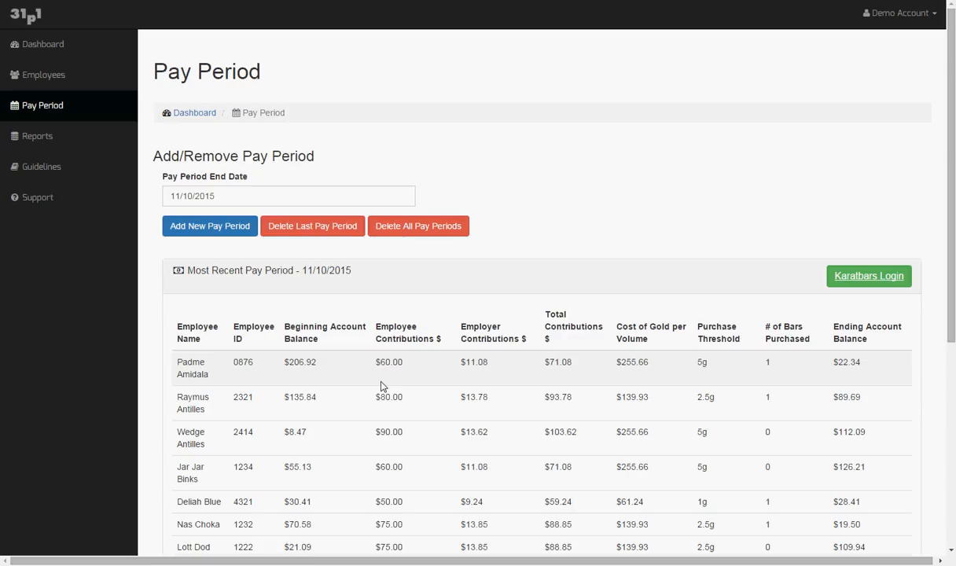
Delete the 11/10/2015 pay period, leaving 11/03/2015 as the most recent
{"action": "left_click", "coordinate": [294, 225]}
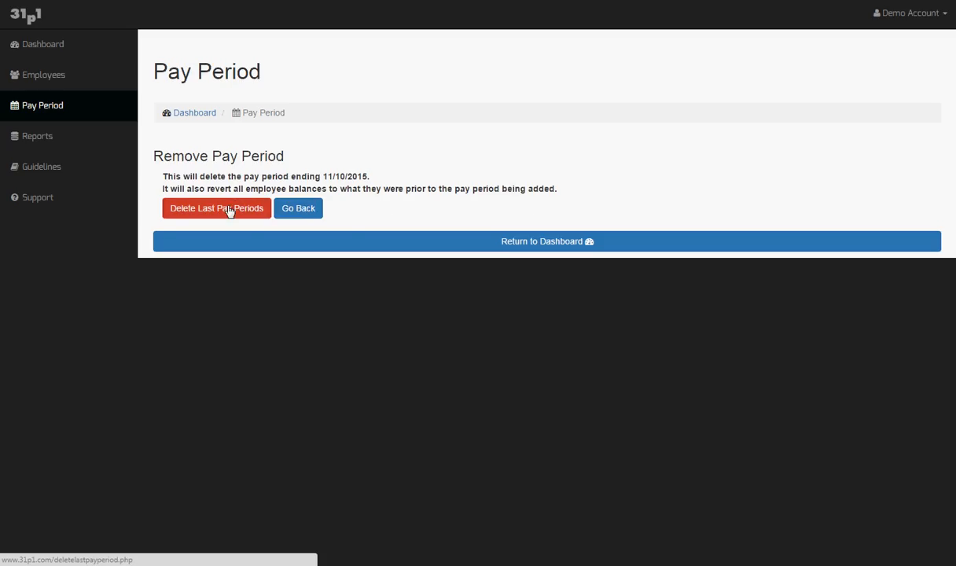
{"action": "left_click", "coordinate": [298, 212]}
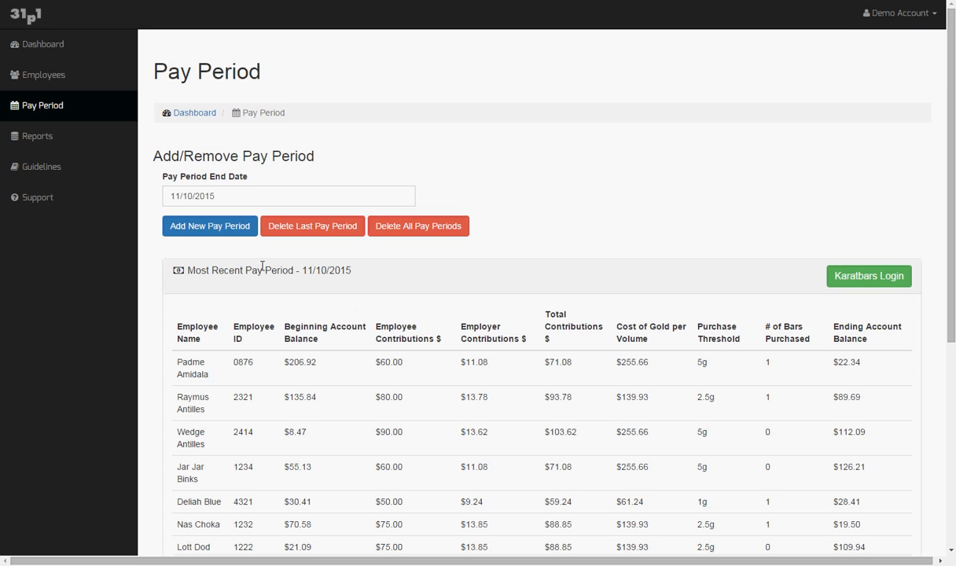
{"action": "left_click", "coordinate": [289, 226]}
{"action": "left_click", "coordinate": [225, 209]}
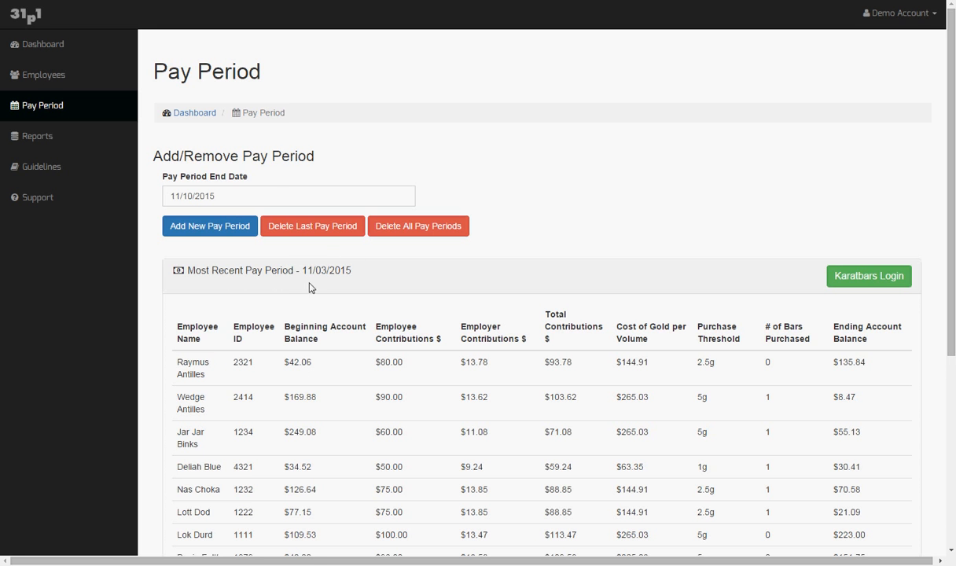
Open Employees, glance over the Add Employee form, then list all employees with IDs, locations and start dates
{"action": "left_click", "coordinate": [43, 81]}
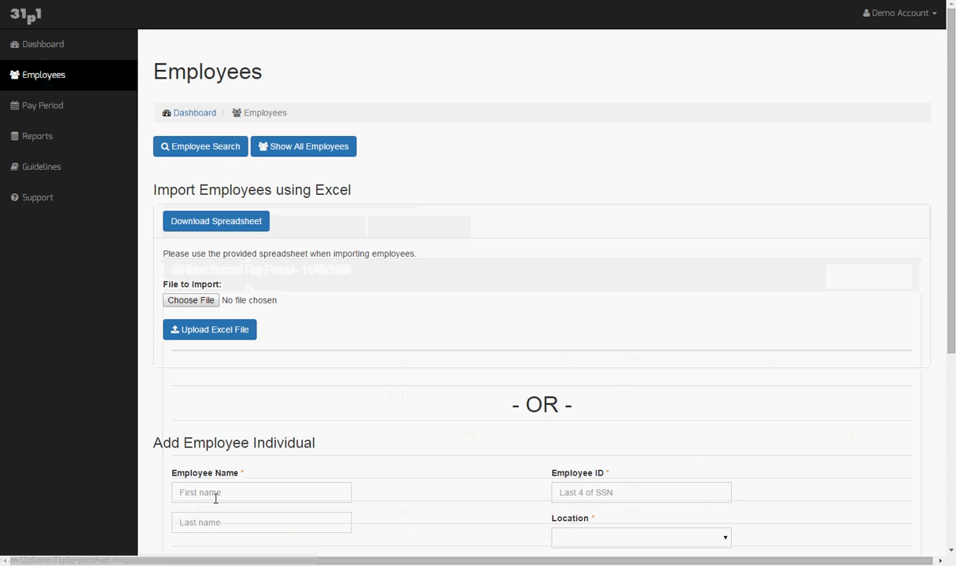
{"action": "scroll", "coordinate": [314, 503], "scroll_direction": "down", "scroll_amount": 1}
{"action": "scroll", "coordinate": [313, 492], "scroll_direction": "up", "scroll_amount": 1}
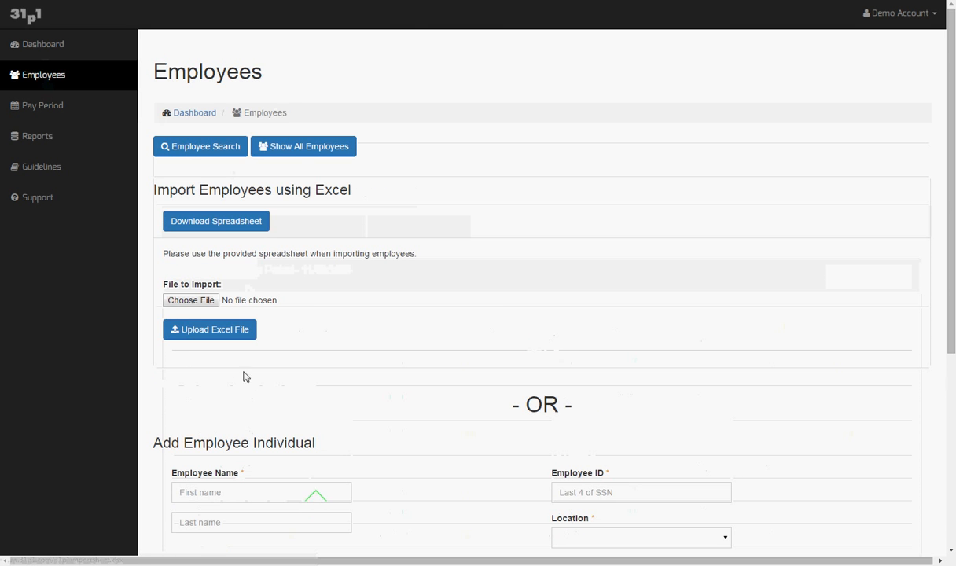
{"action": "scroll", "coordinate": [220, 397], "scroll_direction": "down", "scroll_amount": 4}
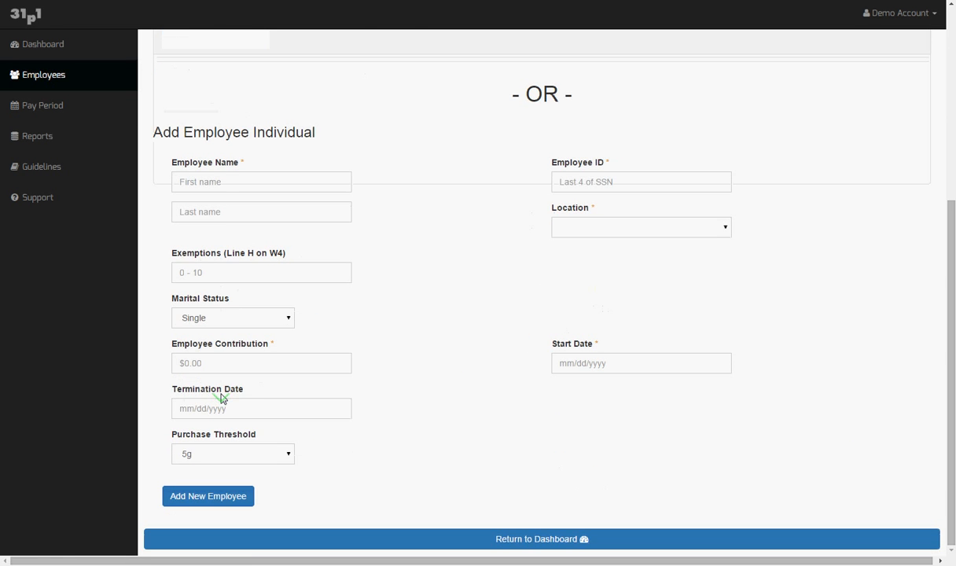
{"action": "scroll", "coordinate": [221, 397], "scroll_direction": "up", "scroll_amount": 4}
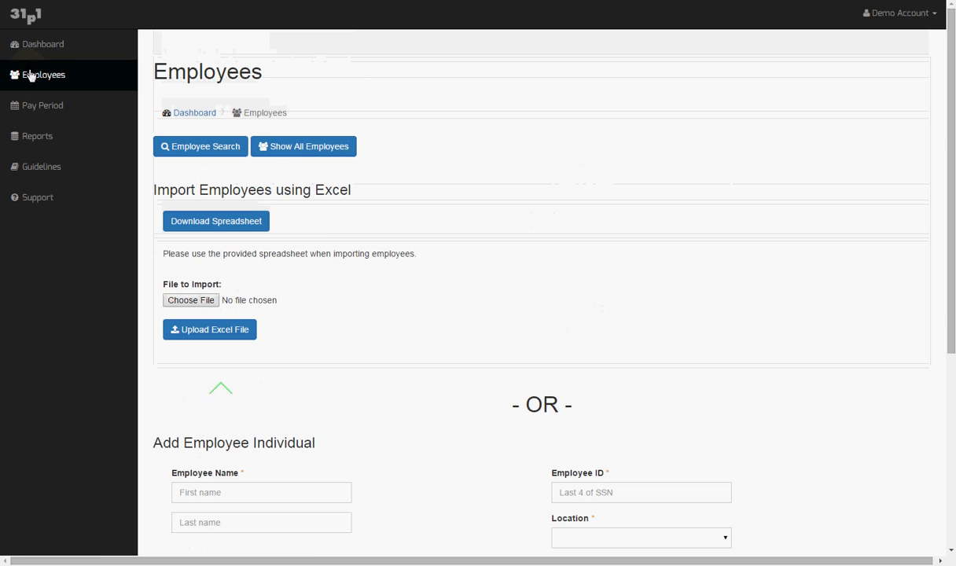
{"action": "left_click", "coordinate": [300, 158]}
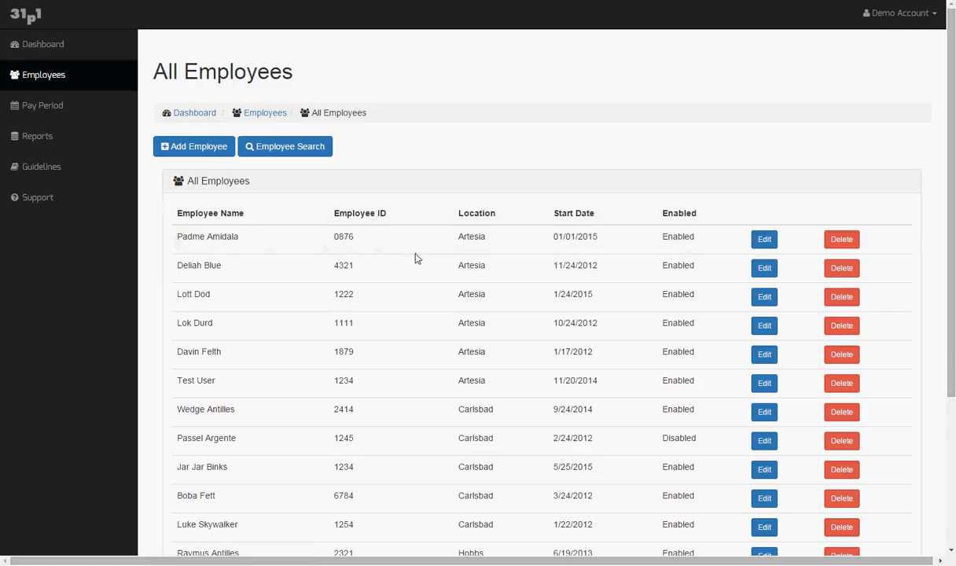
Give the first employee a 200.00 incentive bonus so their balance goes from 206.92 to 406.92
{"action": "left_click", "coordinate": [764, 242]}
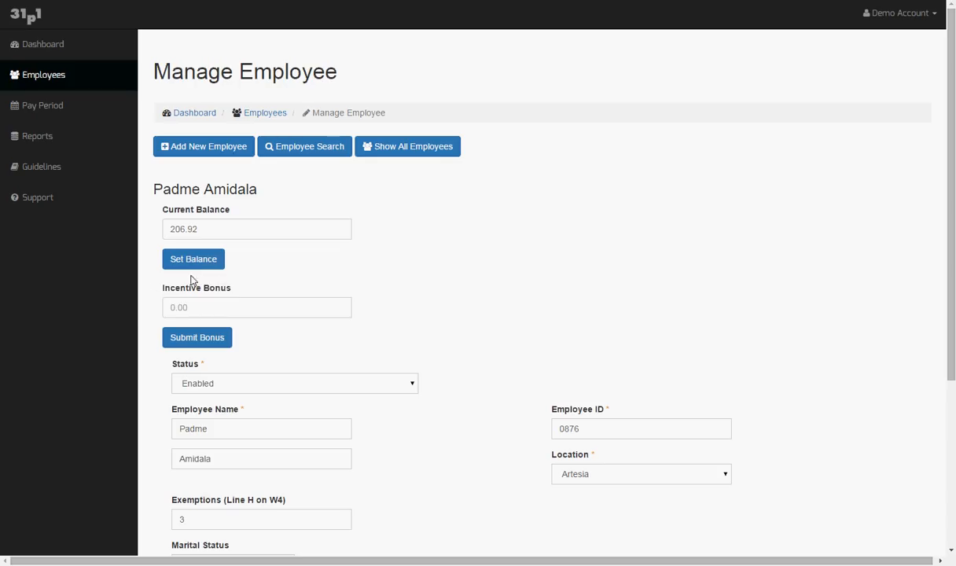
{"action": "left_click", "coordinate": [172, 307]}
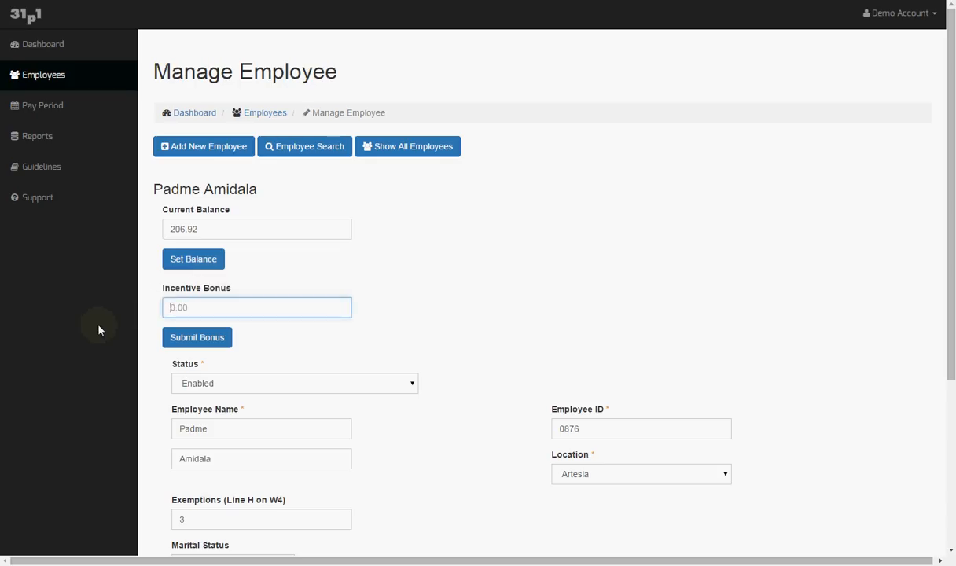
{"action": "type", "text": "20"}
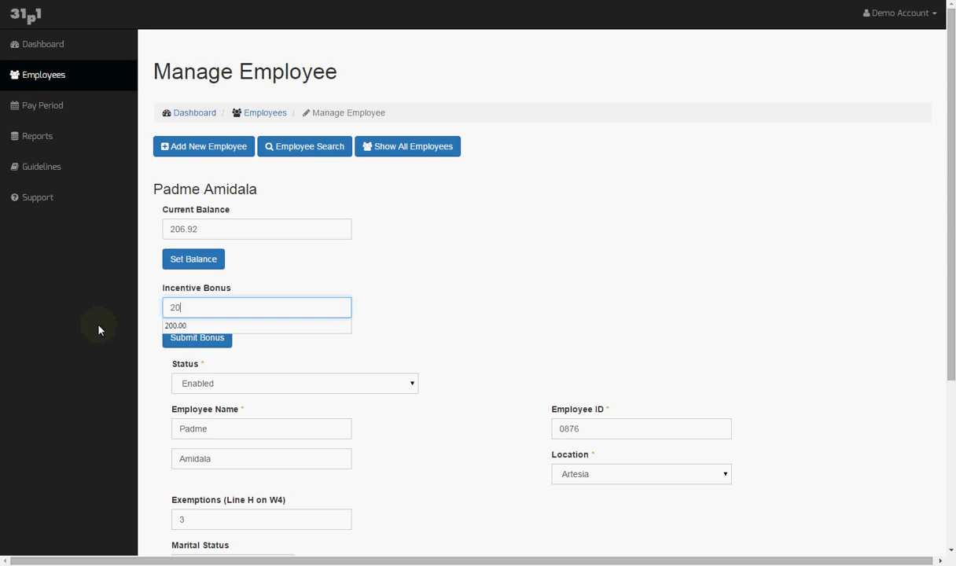
{"action": "type", "text": "0"}
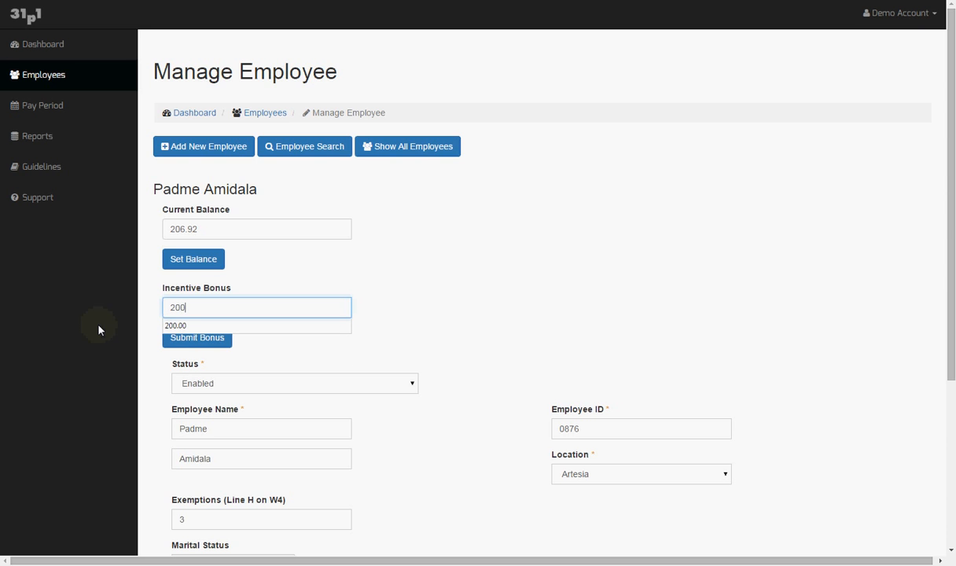
{"action": "left_click", "coordinate": [165, 329]}
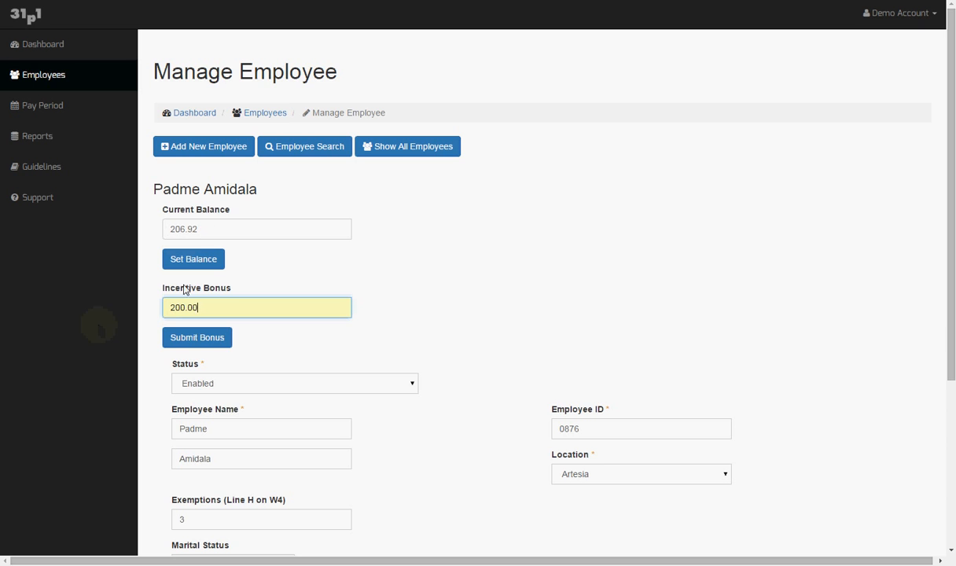
{"action": "left_click", "coordinate": [203, 338]}
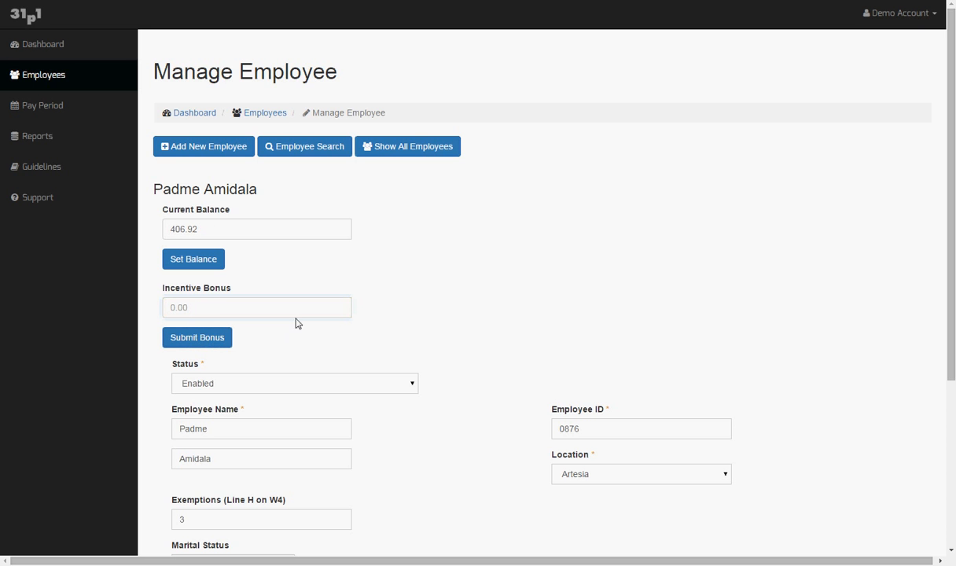
Add a new pay period ending 11/10/2015, with the first employee starting at $406.92 and ending at $222.34
{"action": "left_click", "coordinate": [48, 113]}
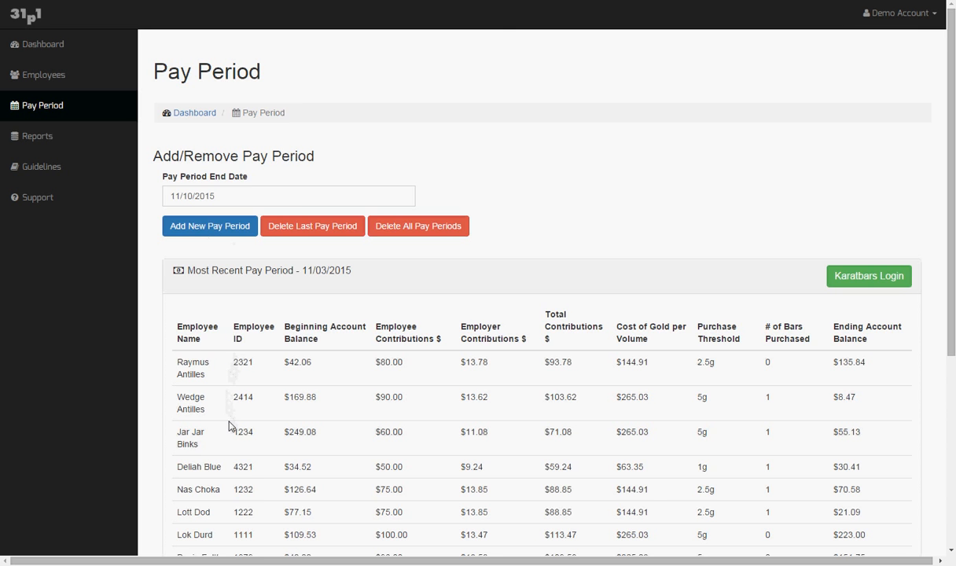
{"action": "scroll", "coordinate": [231, 424], "scroll_direction": "down", "scroll_amount": 3}
{"action": "scroll", "coordinate": [226, 420], "scroll_direction": "up", "scroll_amount": 3}
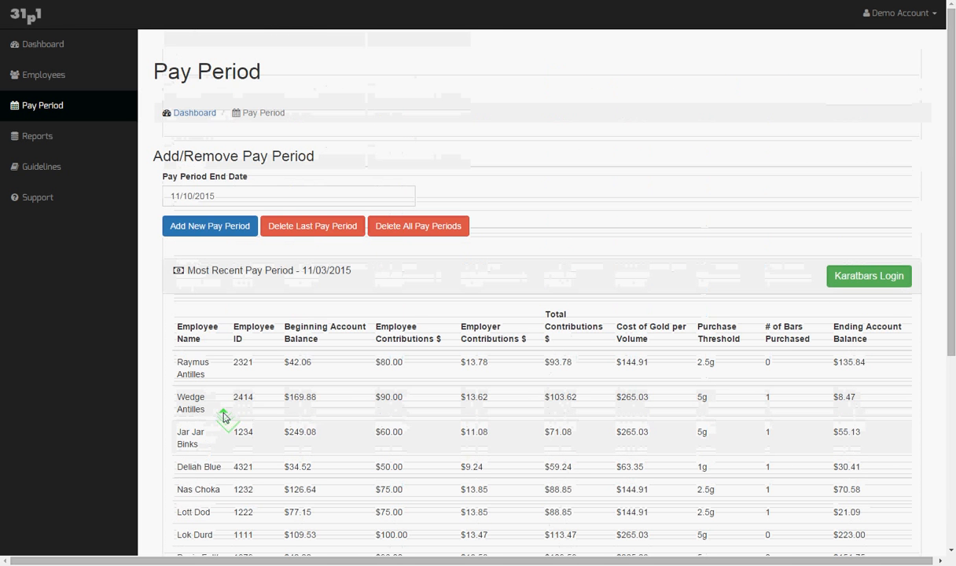
{"action": "left_click", "coordinate": [210, 228]}
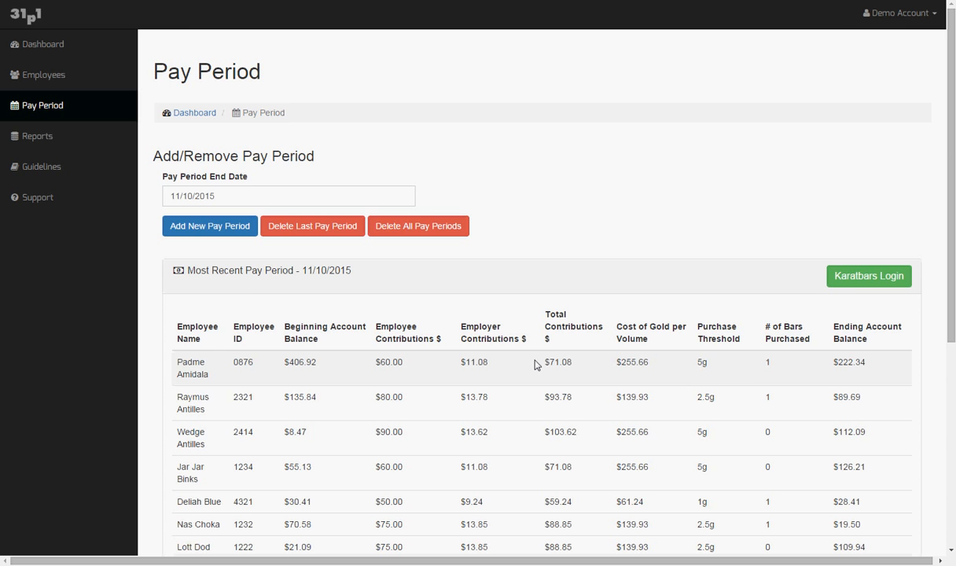
{"action": "scroll", "coordinate": [534, 363], "scroll_direction": "down", "scroll_amount": 5}
{"action": "scroll", "coordinate": [534, 363], "scroll_direction": "up", "scroll_amount": 5}
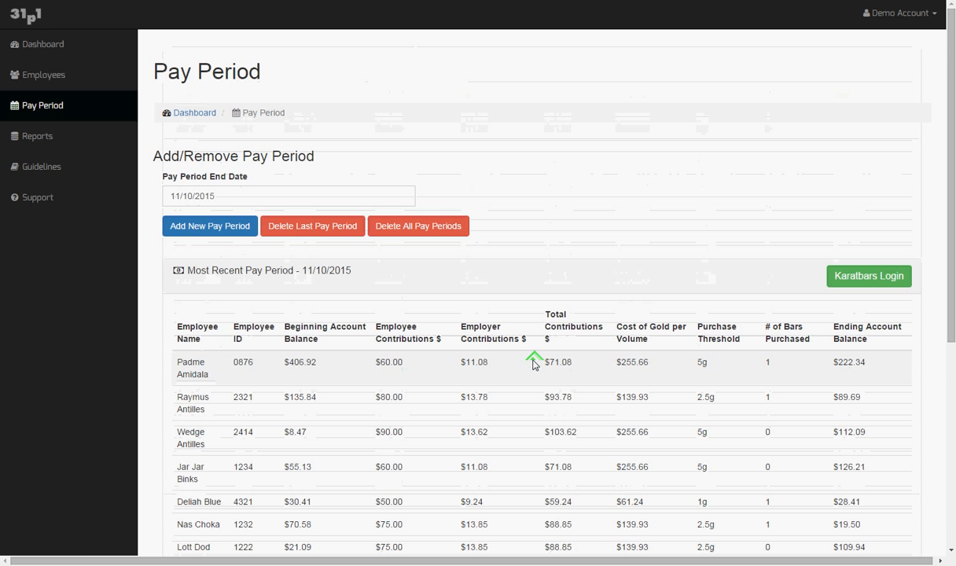
Review the Quarter 3 Employer Report by location, then close it to return to Reports by Employee
{"action": "left_click", "coordinate": [30, 138]}
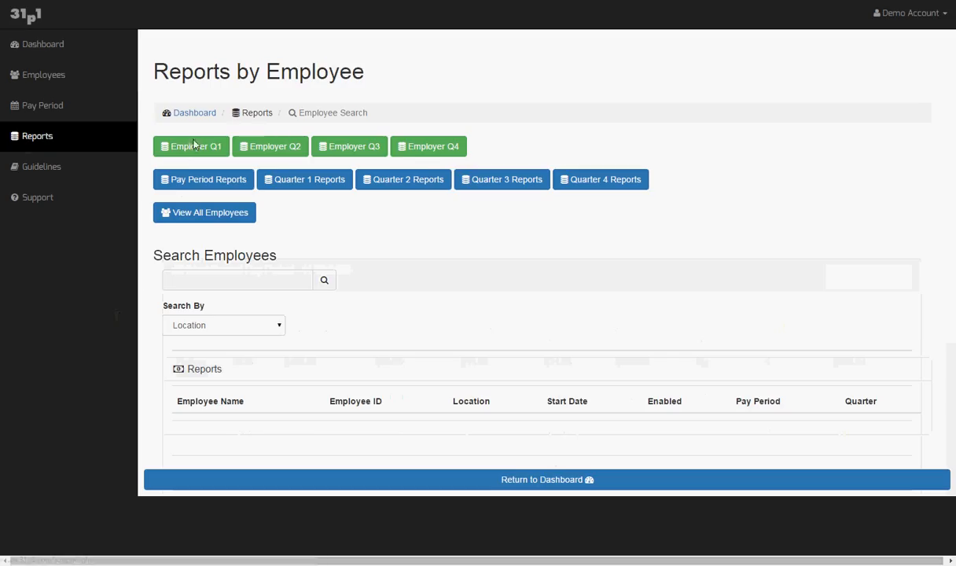
{"action": "left_click", "coordinate": [343, 155]}
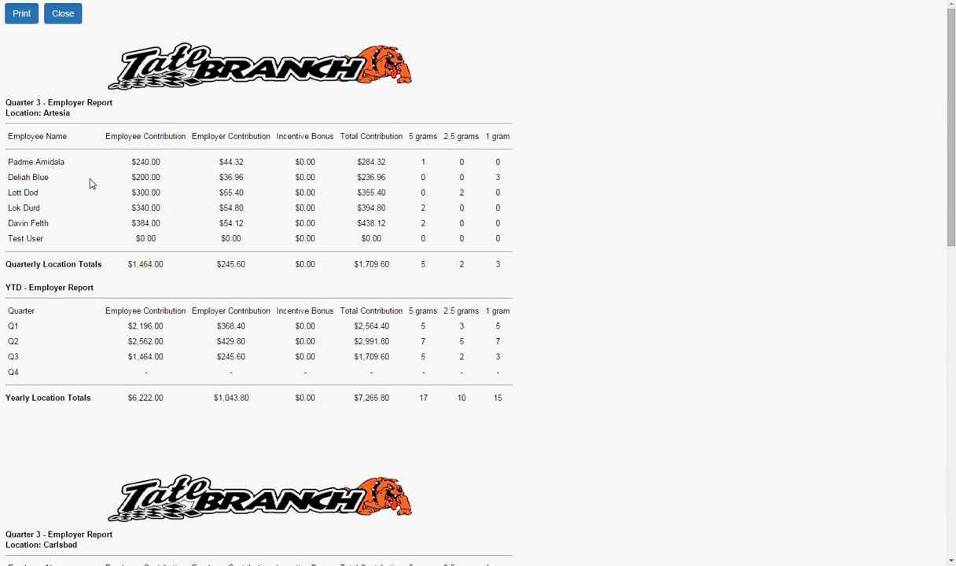
{"action": "scroll", "coordinate": [81, 176], "scroll_direction": "down", "scroll_amount": 1}
{"action": "scroll", "coordinate": [81, 176], "scroll_direction": "down", "scroll_amount": 9}
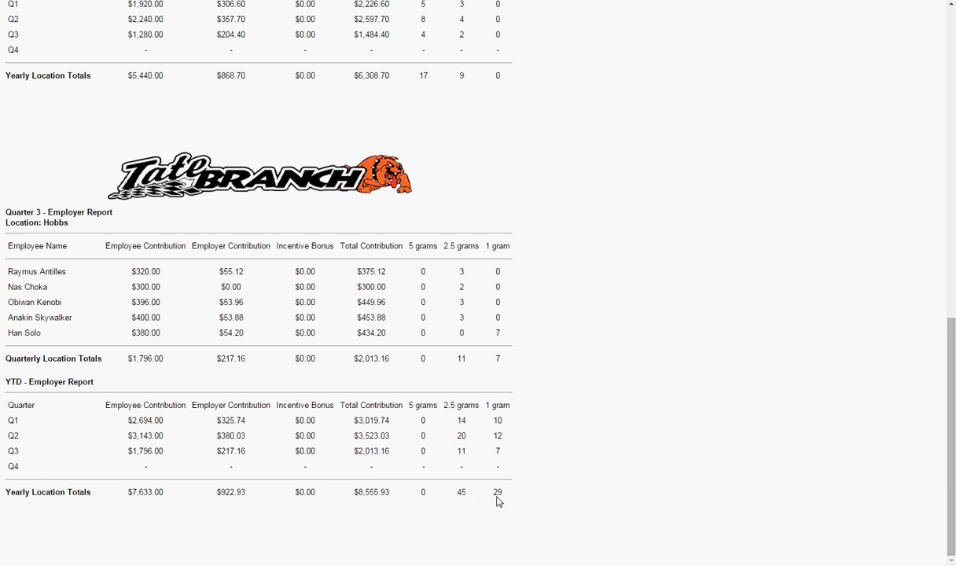
{"action": "scroll", "coordinate": [214, 425], "scroll_direction": "up", "scroll_amount": 10}
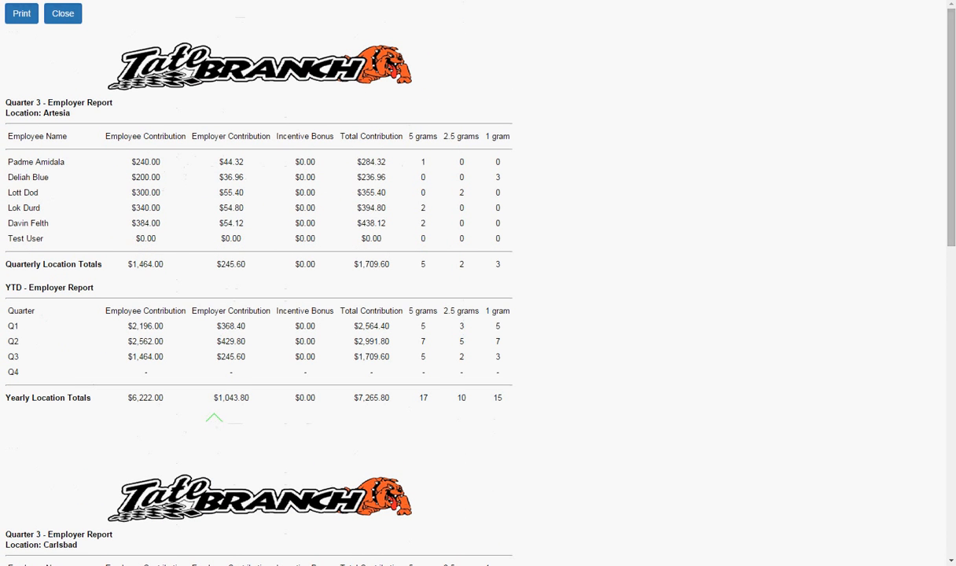
{"action": "left_click", "coordinate": [59, 16]}
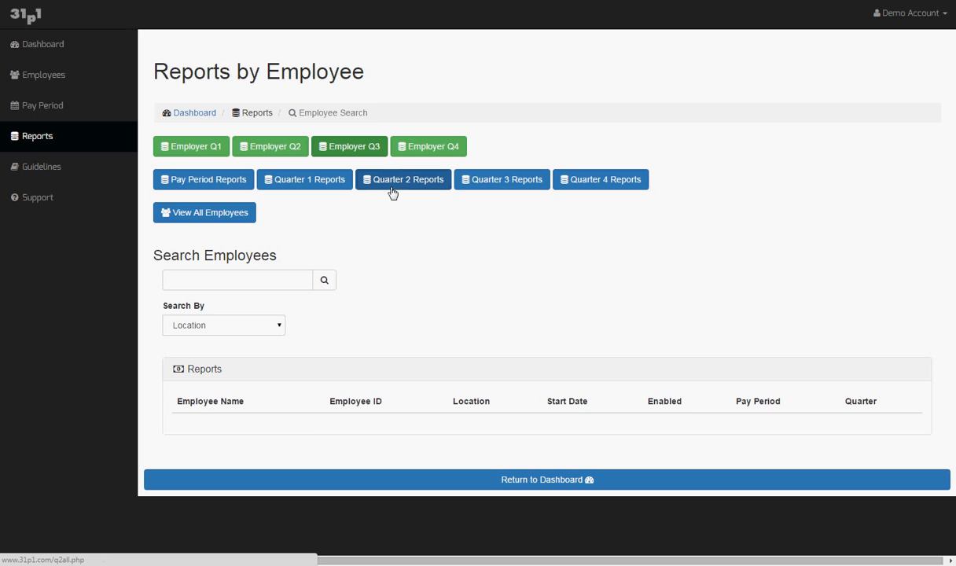
{"action": "left_click", "coordinate": [475, 182]}
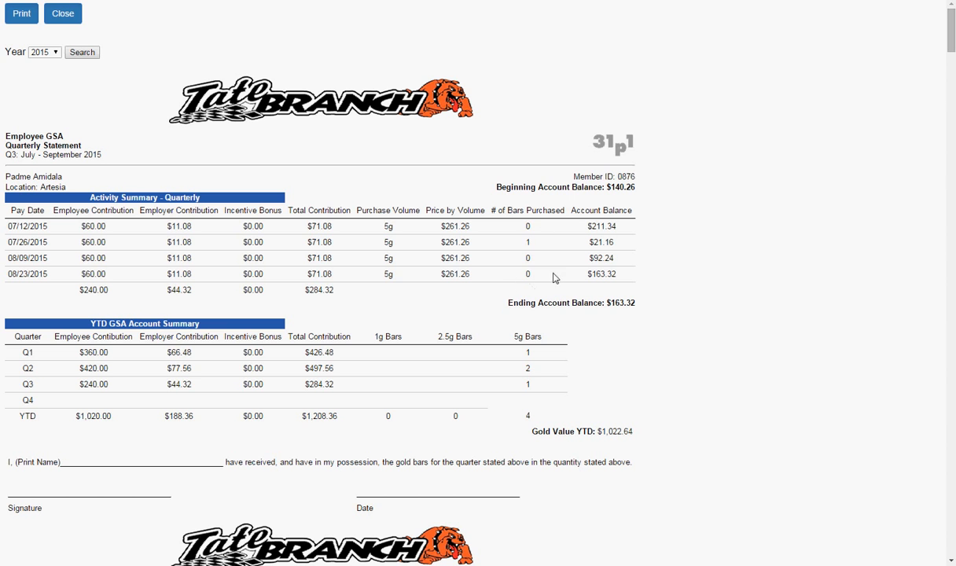
{"action": "scroll", "coordinate": [360, 285], "scroll_direction": "down", "scroll_amount": 2}
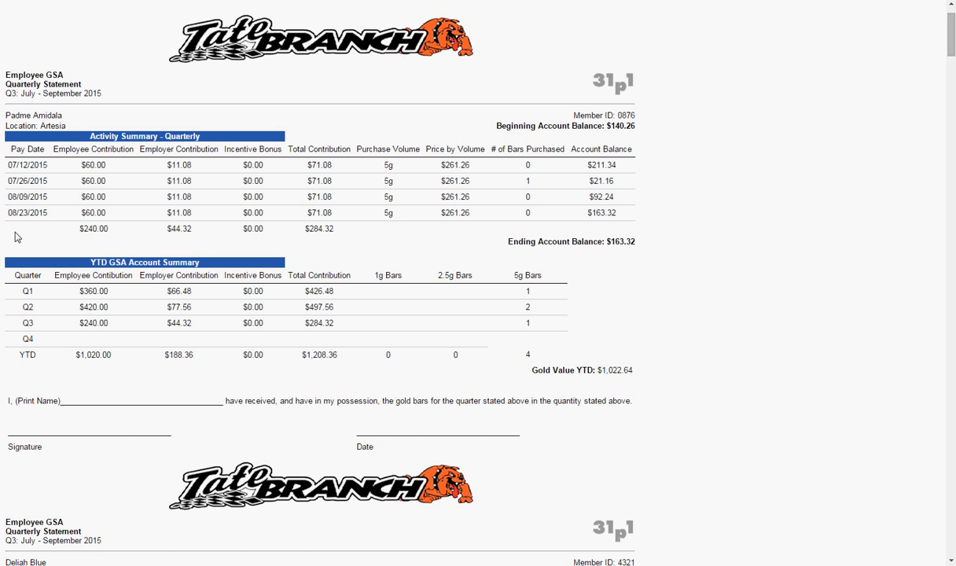
{"action": "scroll", "coordinate": [307, 343], "scroll_direction": "down", "scroll_amount": 3}
{"action": "scroll", "coordinate": [306, 344], "scroll_direction": "down", "scroll_amount": 8}
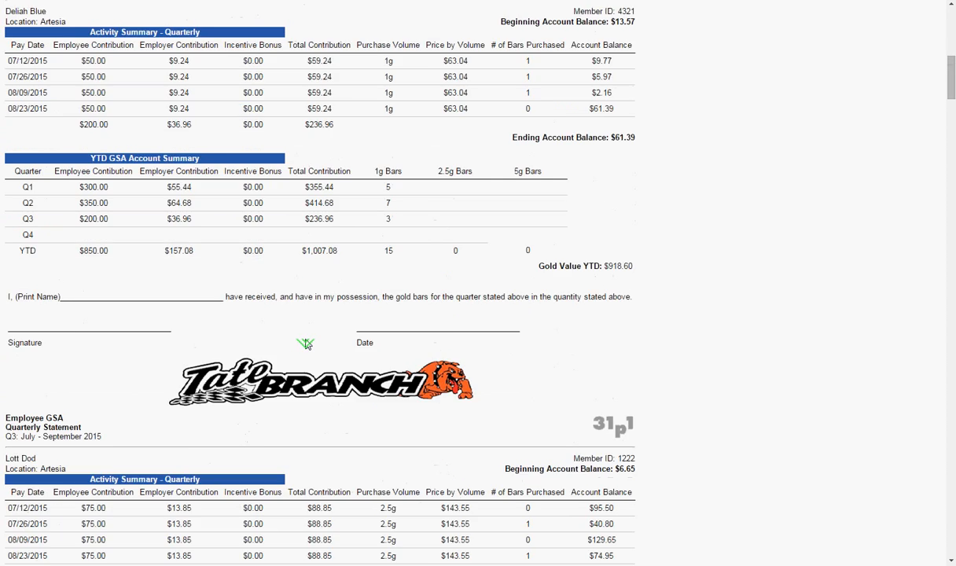
{"action": "scroll", "coordinate": [305, 344], "scroll_direction": "up", "scroll_amount": 12}
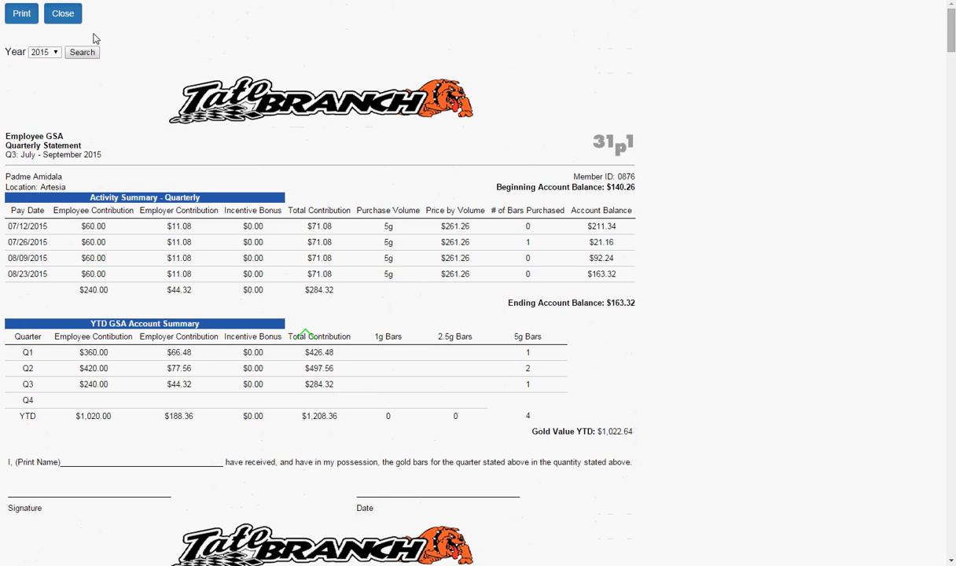
{"action": "left_click", "coordinate": [66, 18]}
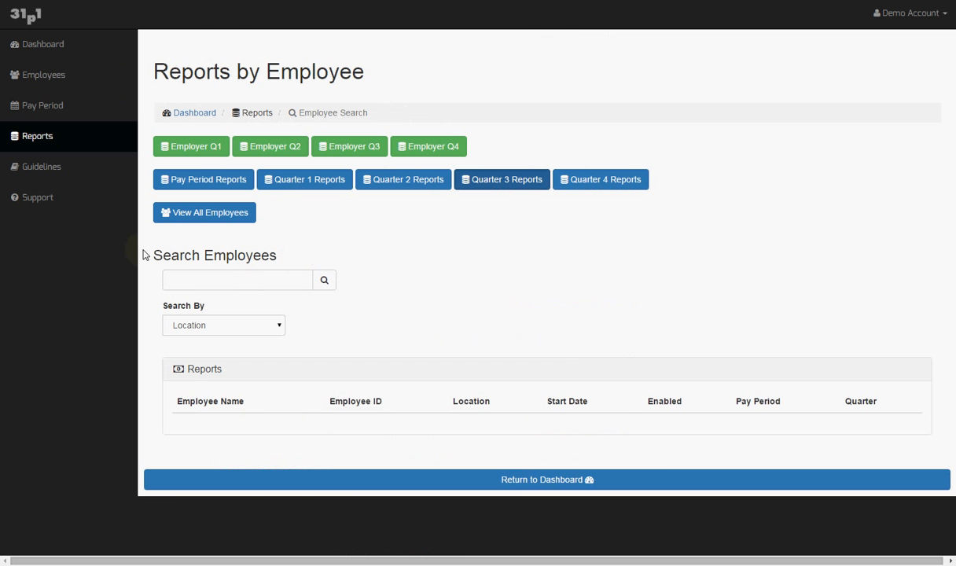
View the Support contact form, return to the Dashboard listing 15 employees, and show hidden tray icons
{"action": "left_click", "coordinate": [29, 49]}
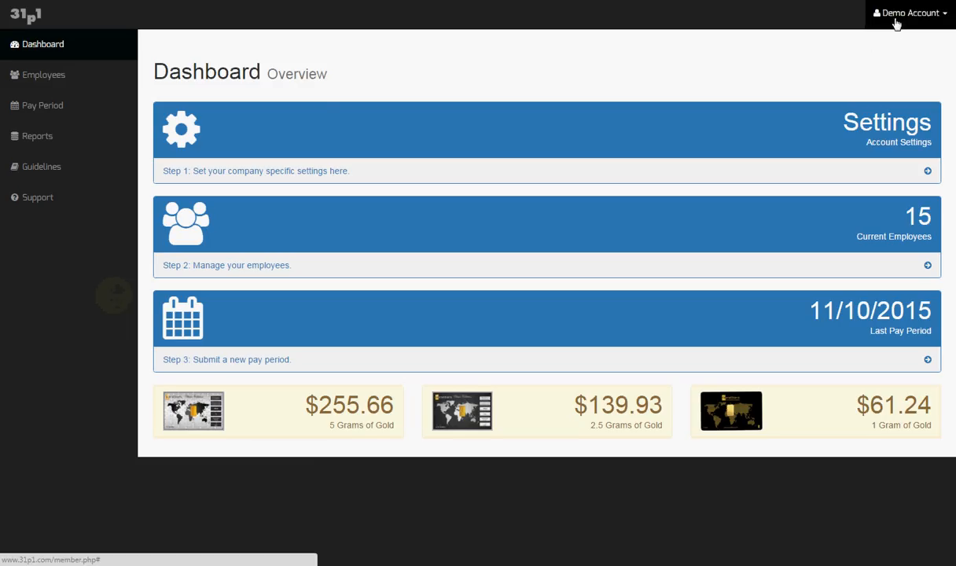
{"action": "left_click", "coordinate": [40, 199]}
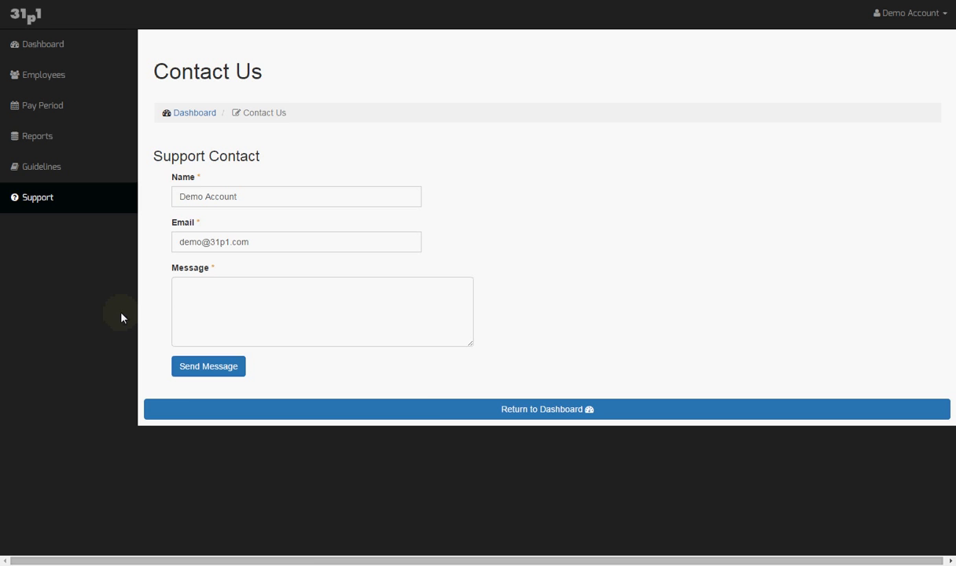
{"action": "left_click", "coordinate": [57, 45]}
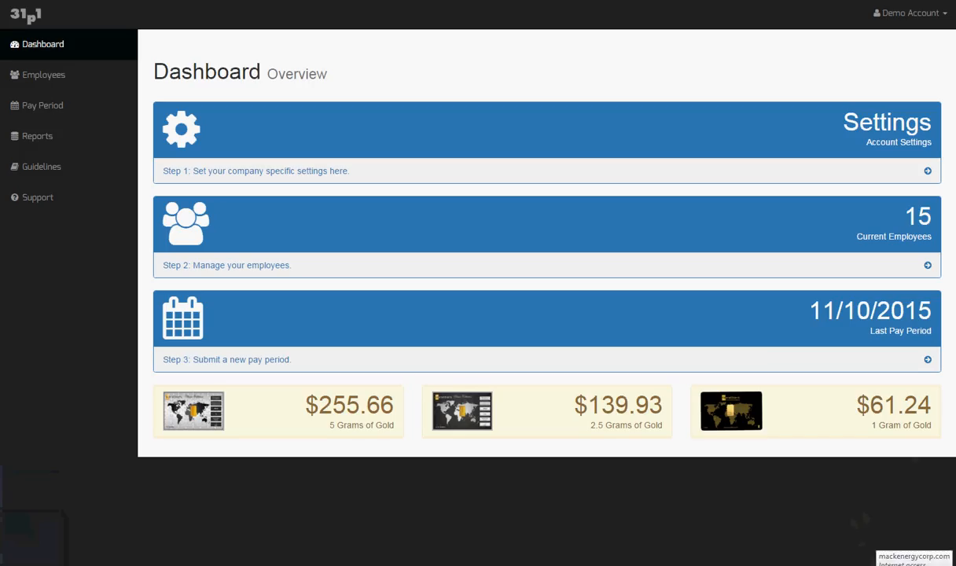
{"action": "left_click", "coordinate": [852, 565]}
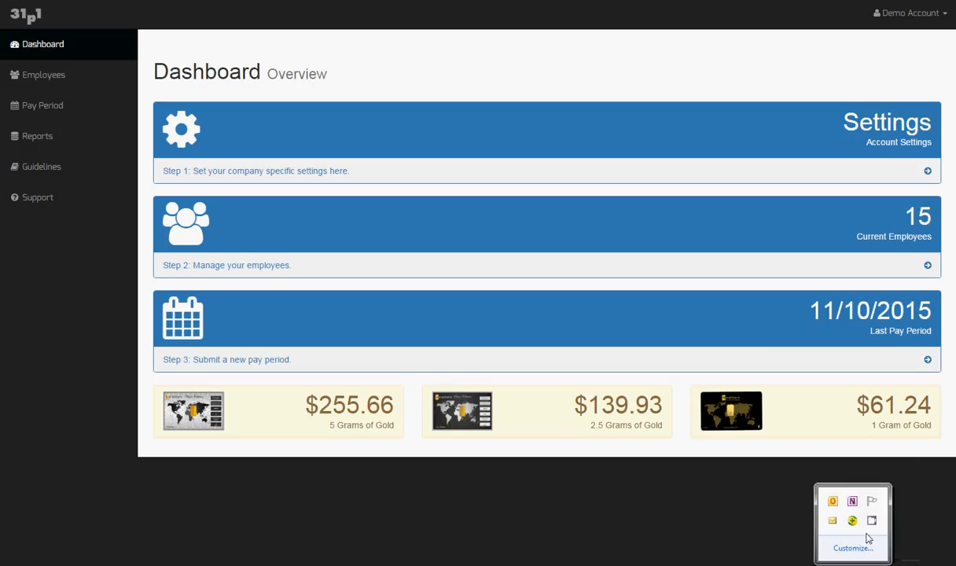